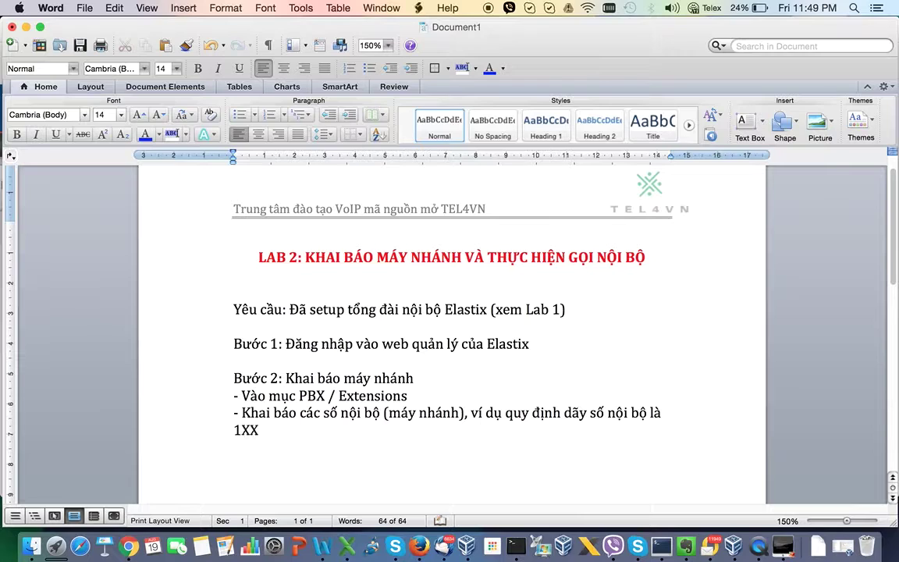
- Add the example range (1001, 1002, 1003,....,1999) after the 1XXX extension format
{"action": "type", "text": "()"}
{"action": "key", "text": "Left"}
{"action": "type", "text": "1001, 100"}
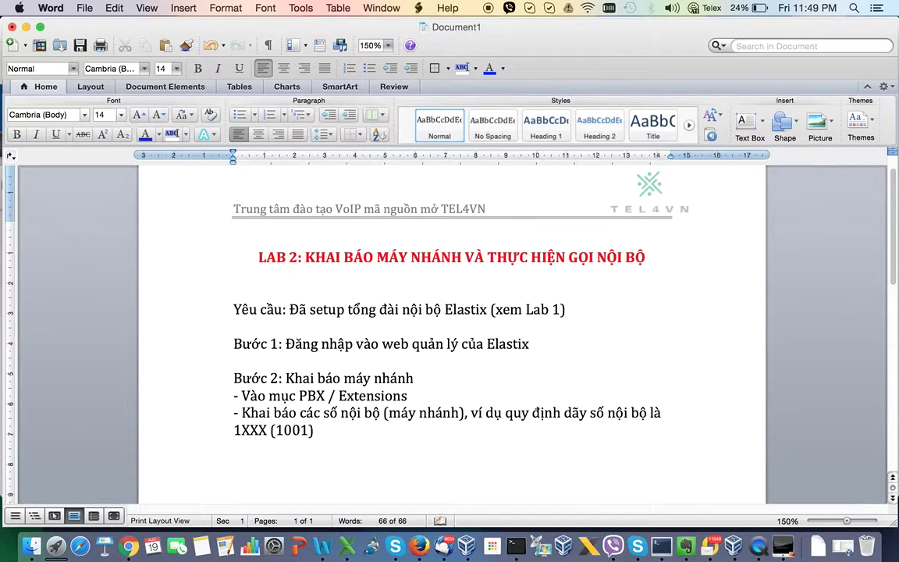
{"action": "type", "text": "2, 1003,...."}
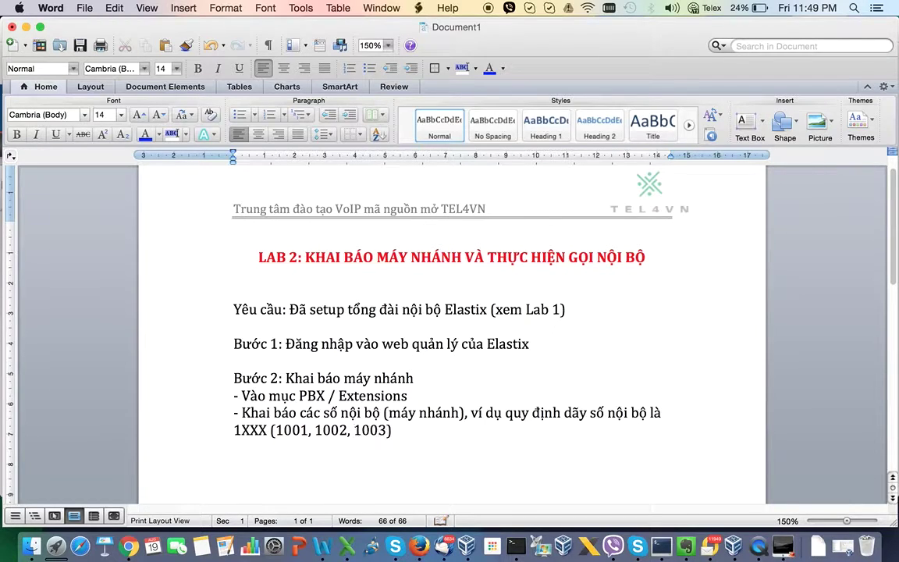
{"action": "type", "text": ",1999"}
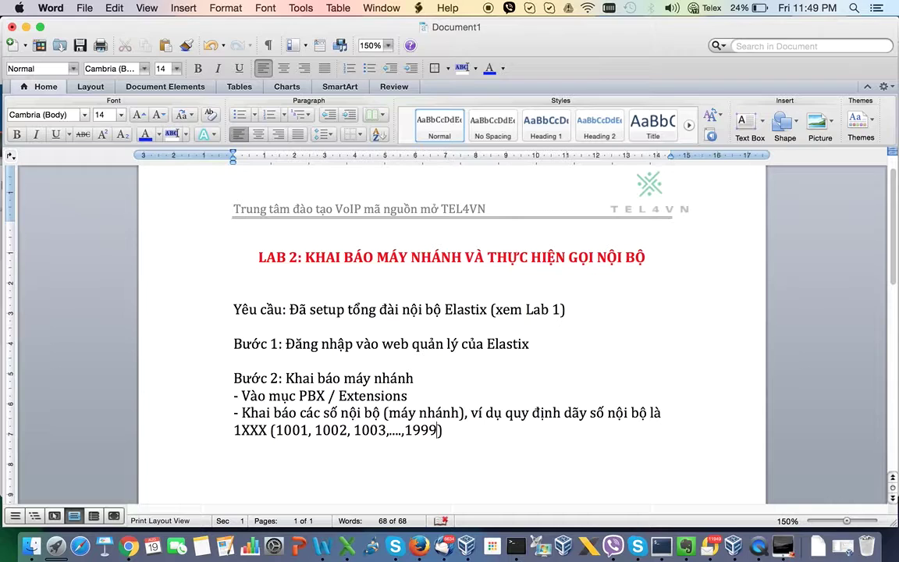
{"action": "left_click", "coordinate": [455, 430]}
- Note that extensions 1001 and 1002 will be declared for two staff members to use
{"action": "key", "text": "BackSpace"}
{"action": "type", "text": "Taj th"}
{"action": "key", "text": "BackSpace"}
{"action": "key", "text": "BackSpace"}
{"action": "key", "text": "BackSpace"}
{"action": "type", "text": "m thoiwf ta sx"}
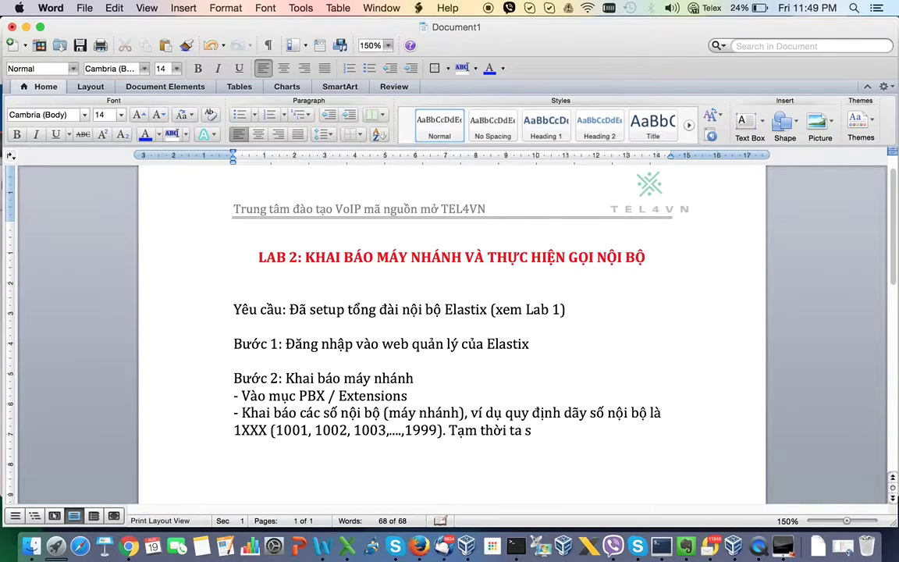
{"action": "type", "text": "e khai baos hai"}
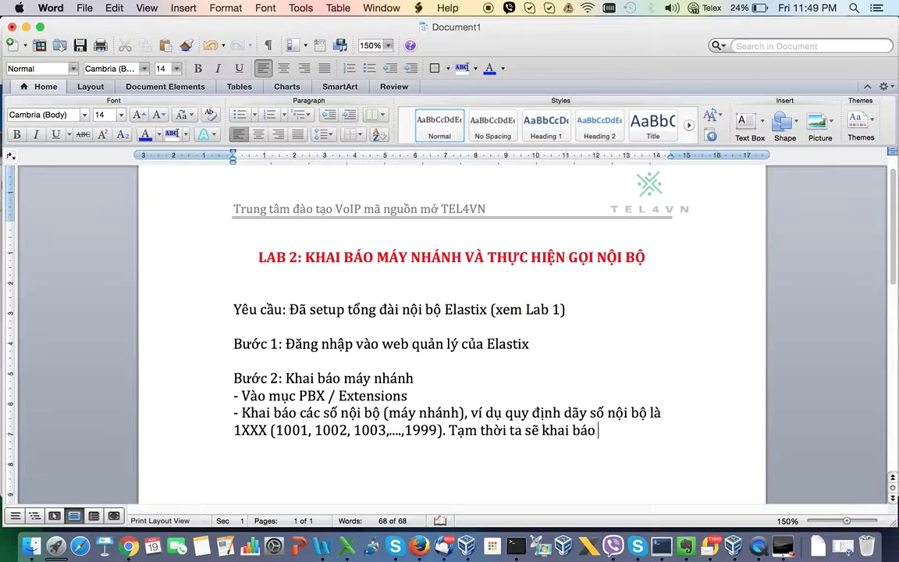
{"action": "type", "text": " nha"}
{"action": "key", "text": "BackSpace"}
{"action": "key", "text": "BackSpace"}
{"action": "key", "text": "BackSpace"}
{"action": "key", "text": "BackSpace"}
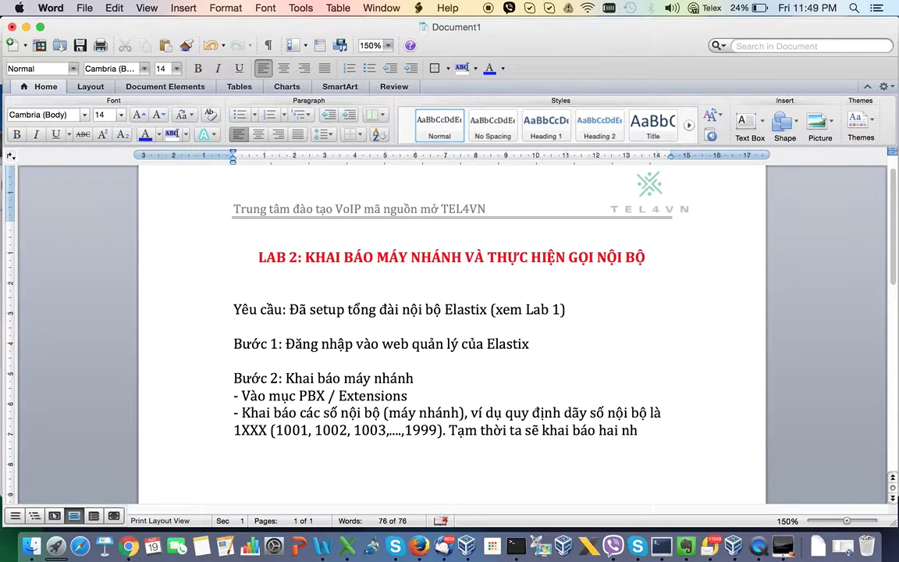
{"action": "type", "text": "soos nooij booj 1001 vaf 10"}
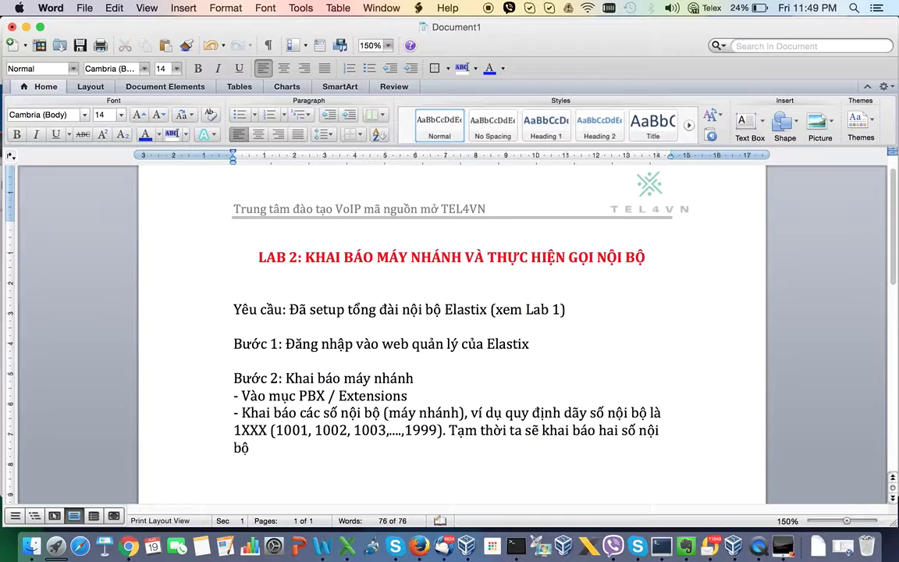
{"action": "type", "text": "02 c"}
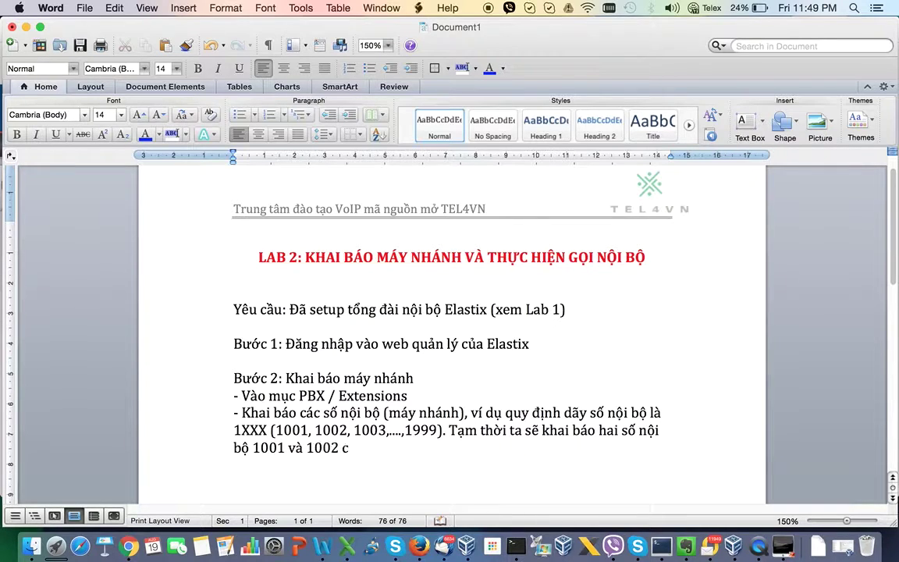
{"action": "type", "text": "ho hai nhaan vieen suwr dungj"}
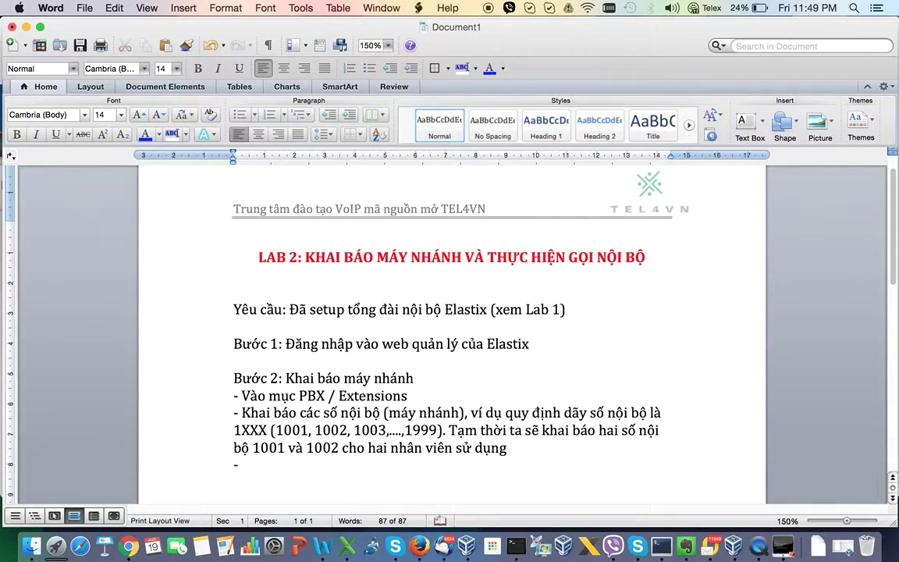
{"action": "left_click", "coordinate": [129, 547]}
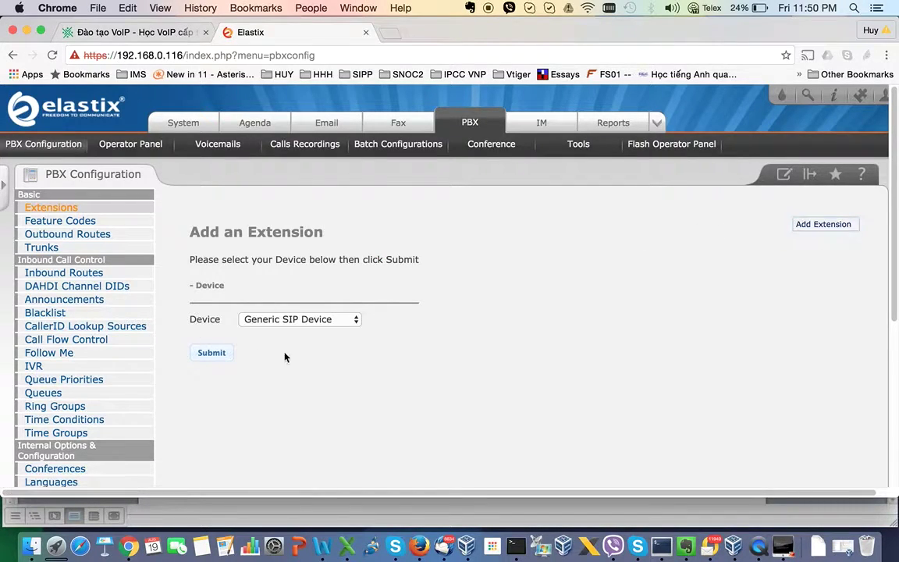
- Add a Generic SIP Device extension 1001 with display name 'Nhan vien 1'
{"action": "left_click", "coordinate": [808, 224]}
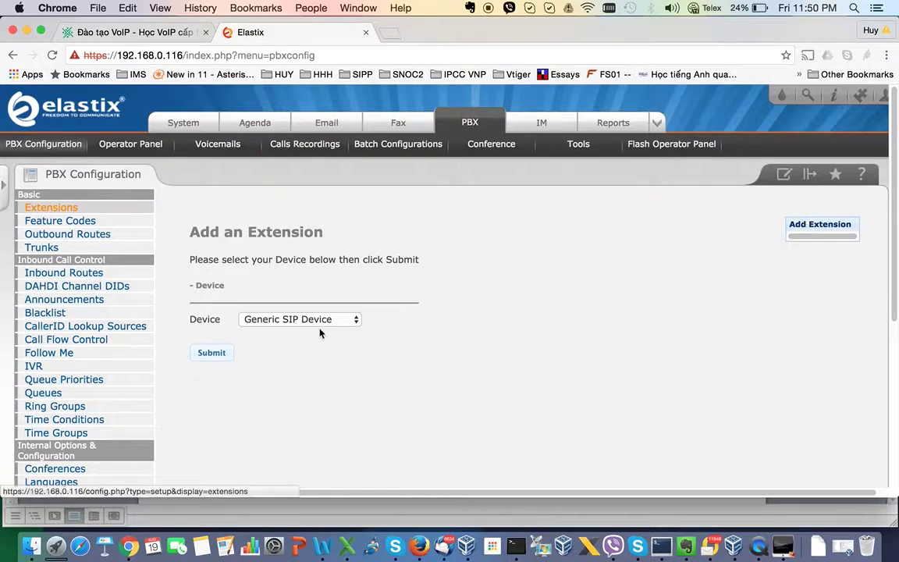
{"action": "left_click", "coordinate": [316, 320]}
{"action": "left_click", "coordinate": [315, 320]}
{"action": "left_click", "coordinate": [211, 353]}
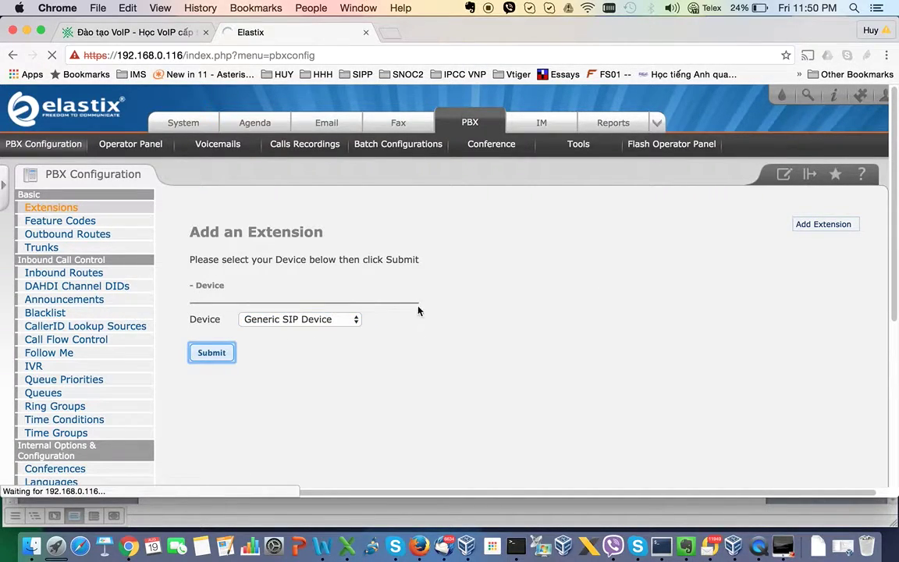
{"action": "left_click", "coordinate": [372, 318]}
{"action": "type", "text": "1001"}
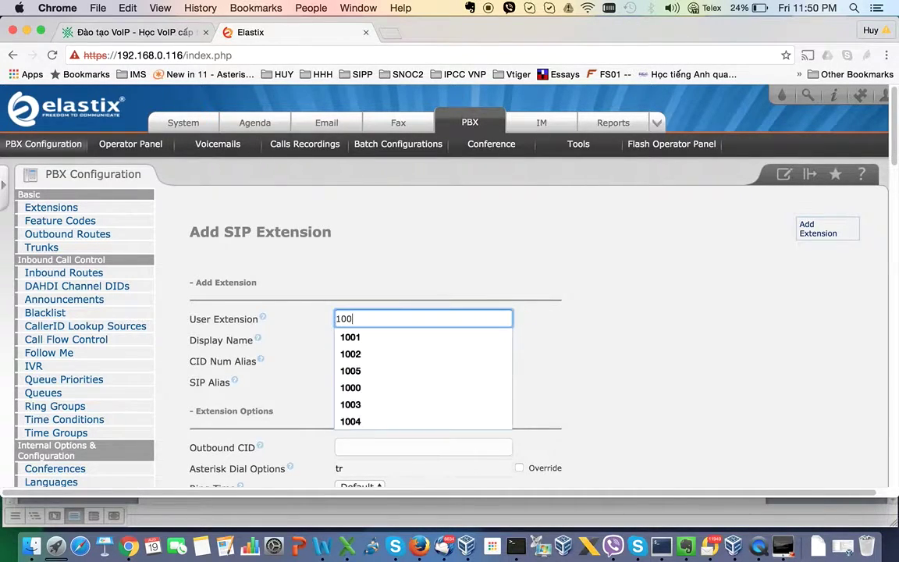
{"action": "left_click", "coordinate": [311, 350]}
{"action": "left_click", "coordinate": [368, 342]}
{"action": "type", "text": "Nhan vien 1"}
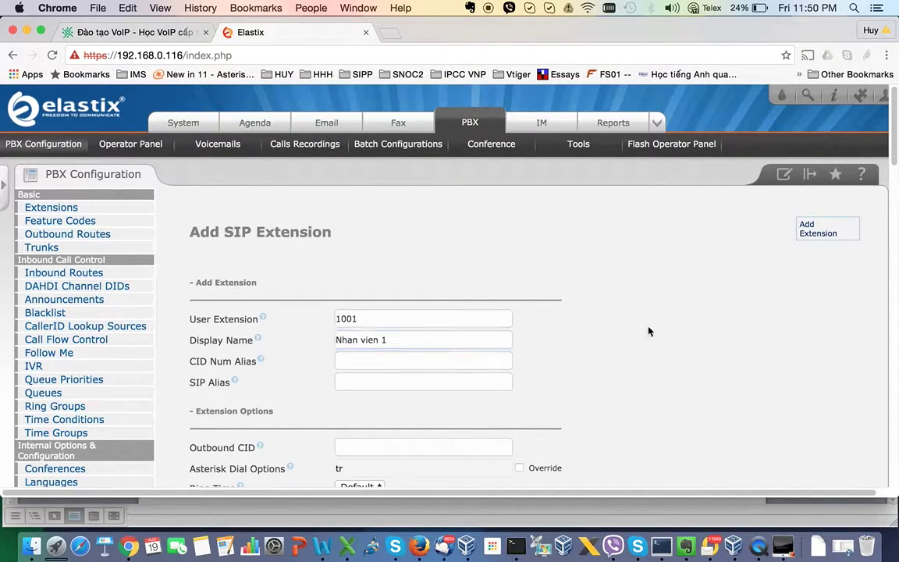
{"action": "scroll", "coordinate": [612, 337], "scroll_direction": "down", "scroll_amount": 6}
{"action": "scroll", "coordinate": [613, 337], "scroll_direction": "down", "scroll_amount": 4}
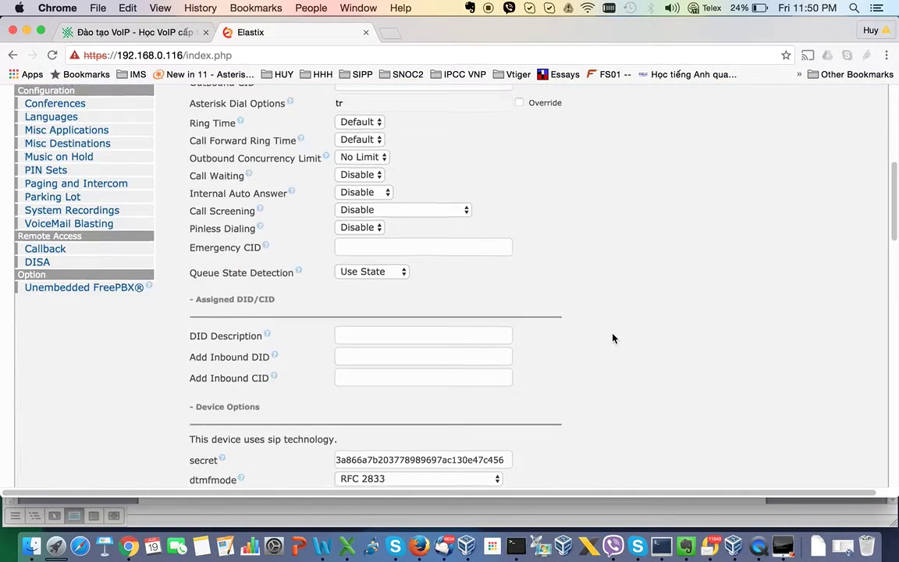
- Replace the generated secret for extension 1001 with a saved custom secret
{"action": "double_click", "coordinate": [461, 363]}
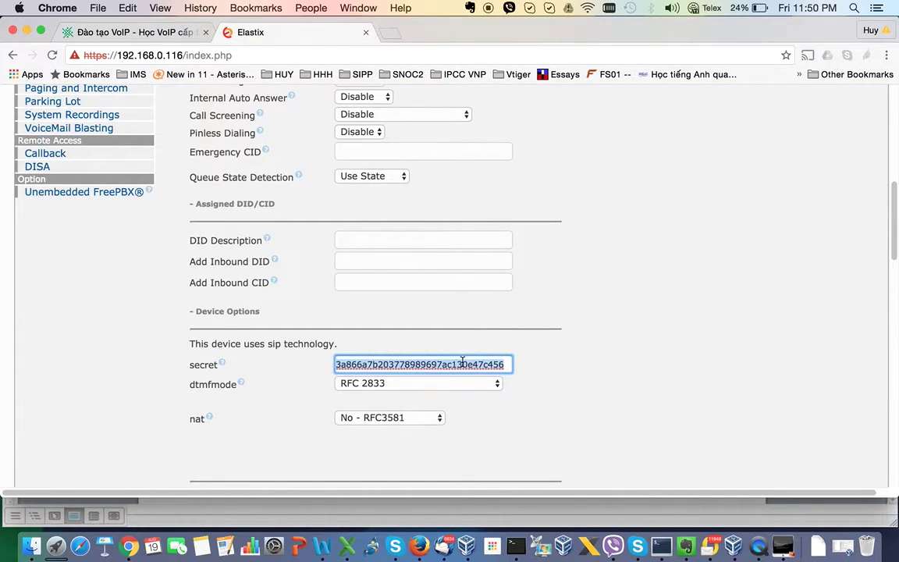
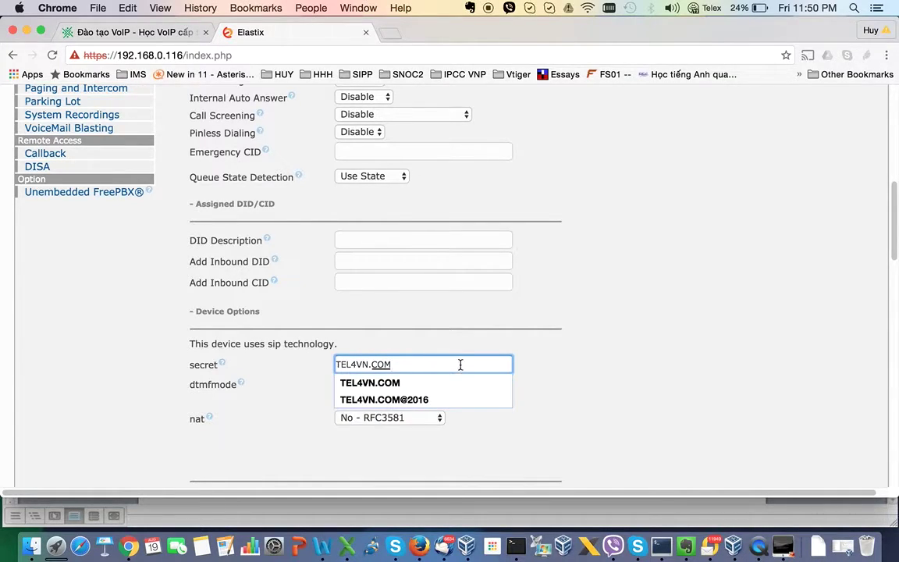
{"action": "key", "text": "super+a"}
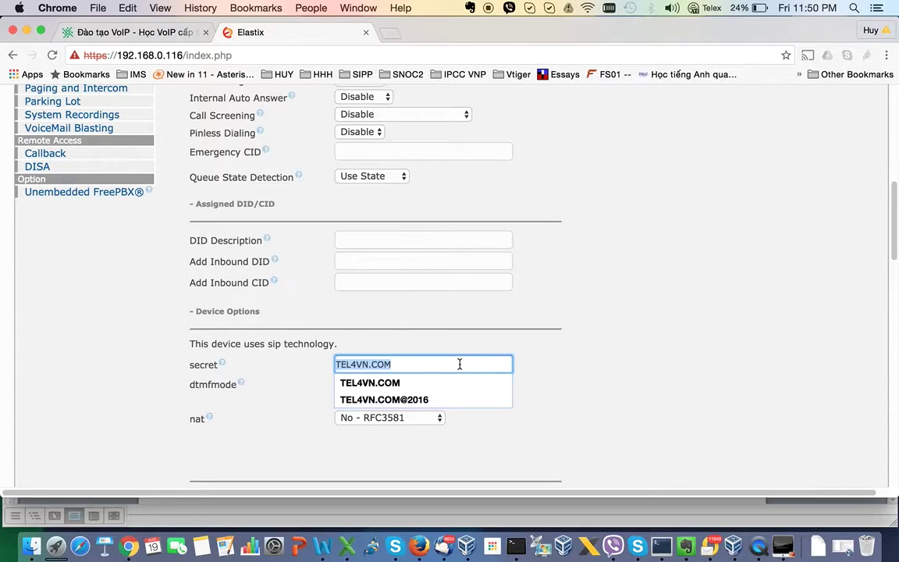
{"action": "key", "text": "BackSpace"}
{"action": "key", "text": "Down"}
{"action": "key", "text": "Return"}
{"action": "left_click", "coordinate": [415, 363]}
{"action": "left_click", "coordinate": [609, 338]}
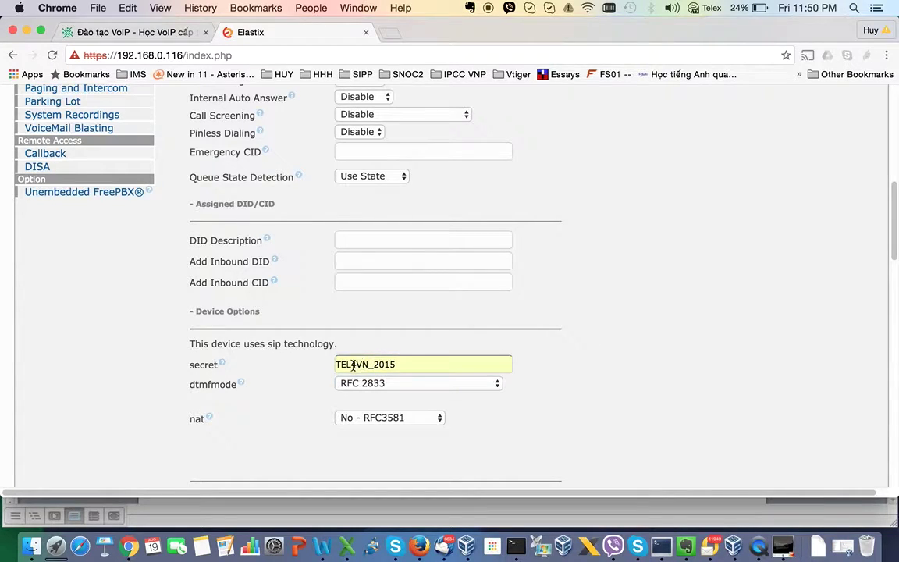
{"action": "double_click", "coordinate": [396, 364]}
{"action": "left_click", "coordinate": [408, 365]}
{"action": "left_click", "coordinate": [614, 361]}
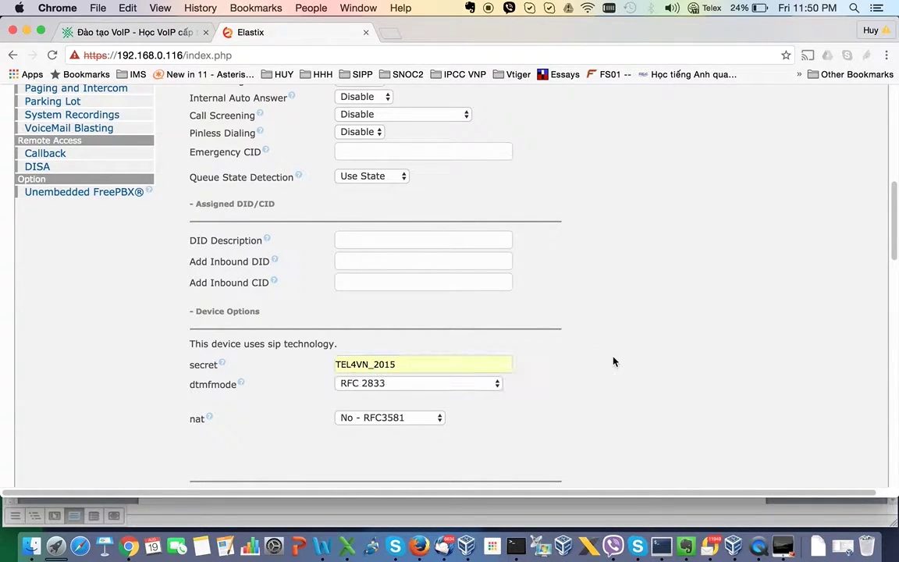
- Keep nat at No - RFC3581 and submit extension 1001
{"action": "scroll", "coordinate": [588, 371], "scroll_direction": "down", "scroll_amount": 2}
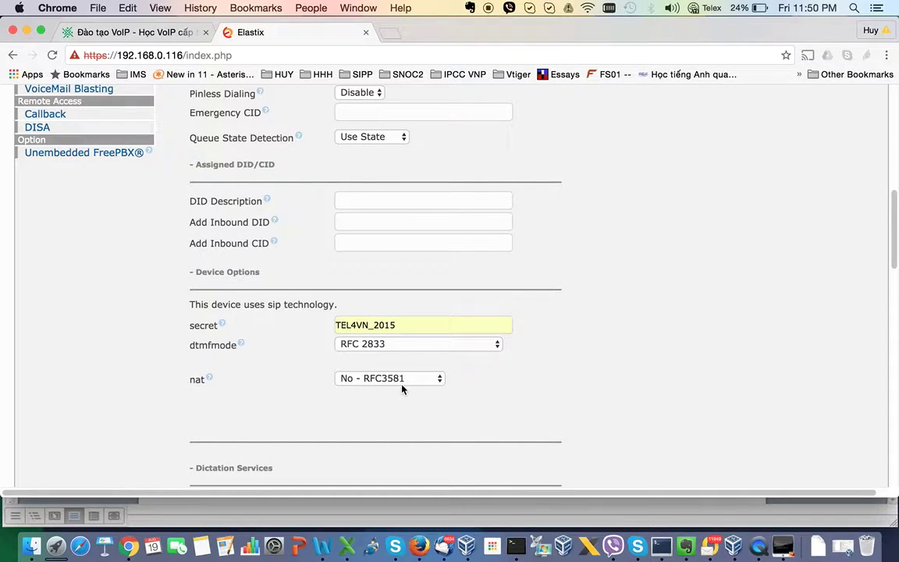
{"action": "left_click", "coordinate": [404, 378]}
{"action": "left_click", "coordinate": [402, 378]}
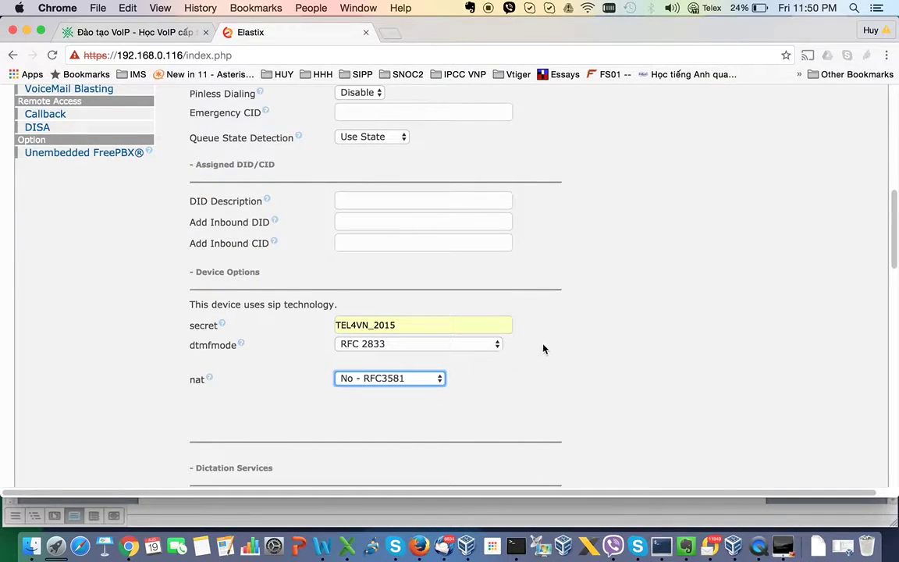
{"action": "scroll", "coordinate": [544, 349], "scroll_direction": "down", "scroll_amount": 5}
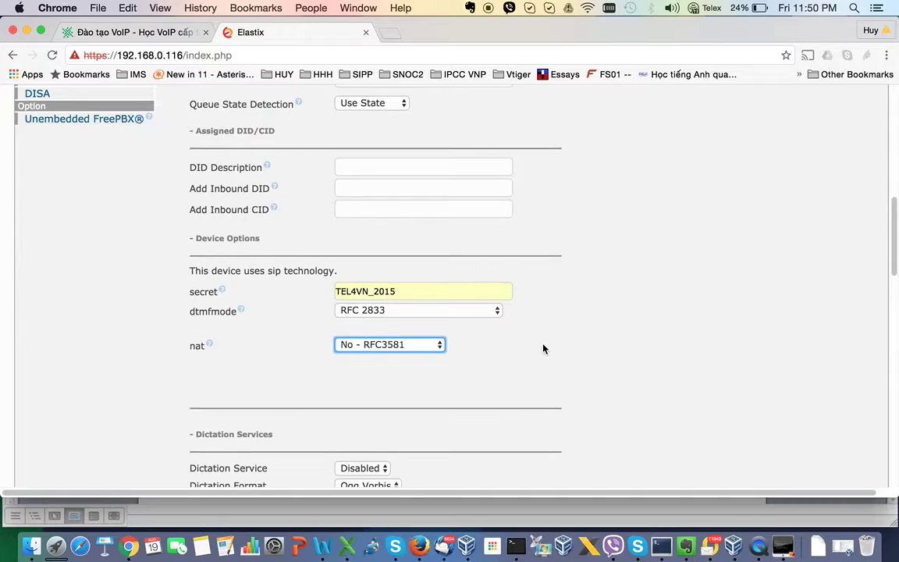
{"action": "scroll", "coordinate": [544, 349], "scroll_direction": "down", "scroll_amount": 15}
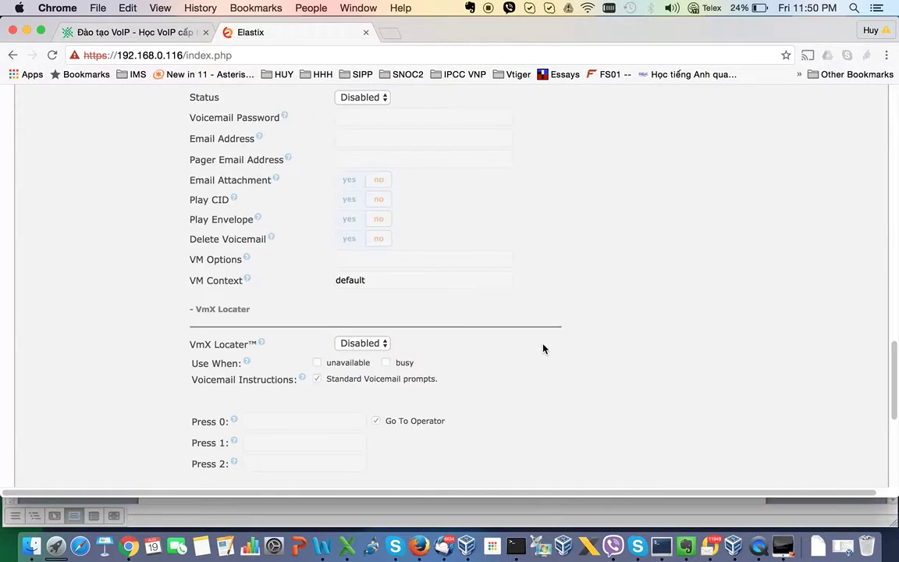
{"action": "scroll", "coordinate": [544, 349], "scroll_direction": "down", "scroll_amount": 2}
{"action": "left_click", "coordinate": [215, 345]}
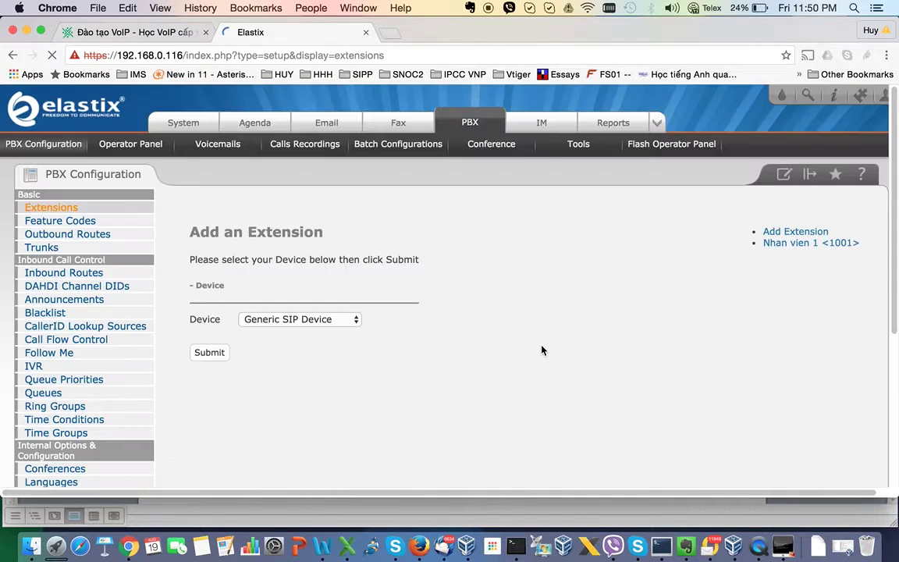
- Add a second SIP extension 1002 with display name 'Nhan vien 2'
{"action": "left_click", "coordinate": [215, 375]}
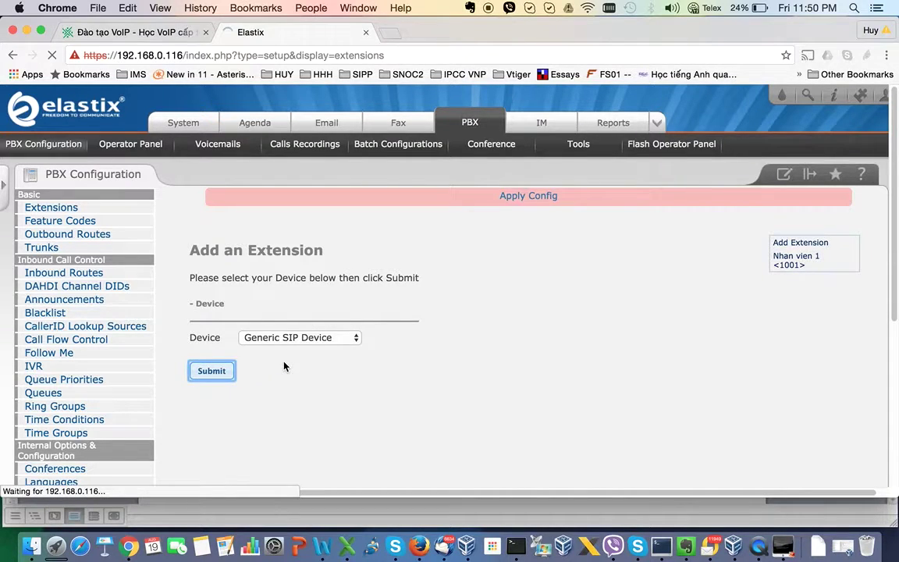
{"action": "left_click", "coordinate": [369, 334]}
{"action": "type", "text": "1002"}
{"action": "key", "text": "Tab"}
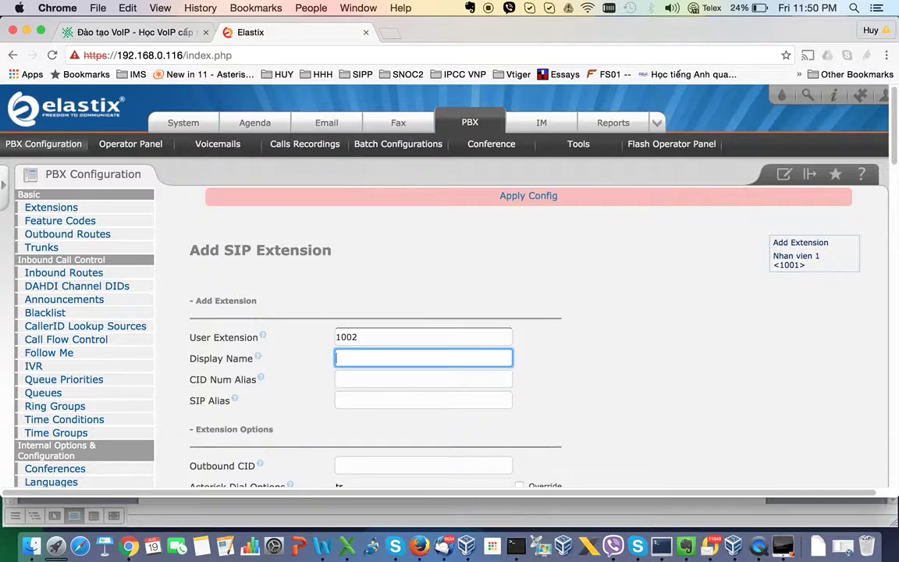
{"action": "type", "text": "Nhan vi"}
{"action": "key", "text": "BackSpace"}
{"action": "key", "text": "BackSpace"}
{"action": "key", "text": "BackSpace"}
{"action": "key", "text": "BackSpace"}
{"action": "key", "text": "BackSpace"}
{"action": "key", "text": "BackSpace"}
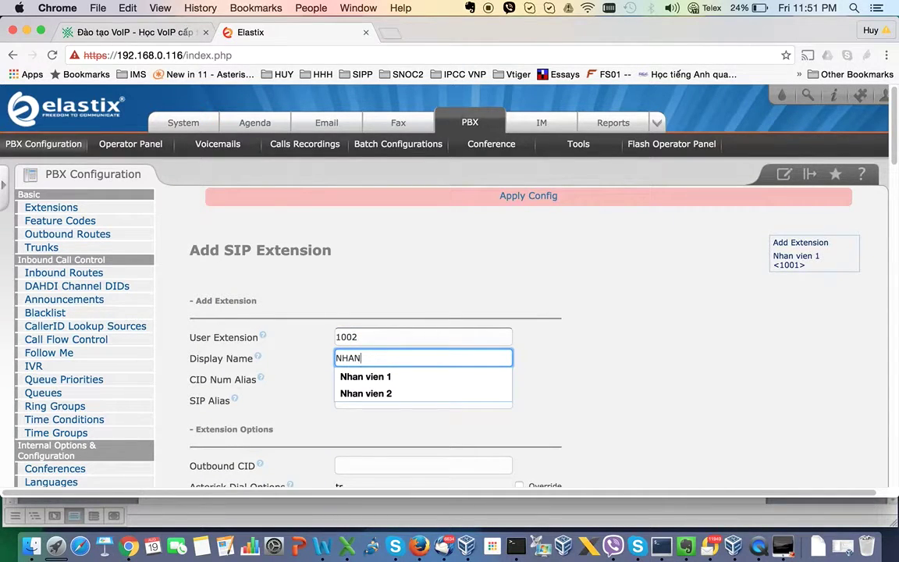
{"action": "type", "text": "H"}
{"action": "key", "text": "BackSpace"}
{"action": "type", "text": "han vien 2"}
{"action": "key", "text": "Tab"}
- Use the saved secret, keep nat at No - RFC3581, submit 1002 and apply the configuration
{"action": "scroll", "coordinate": [376, 349], "scroll_direction": "down", "scroll_amount": 10}
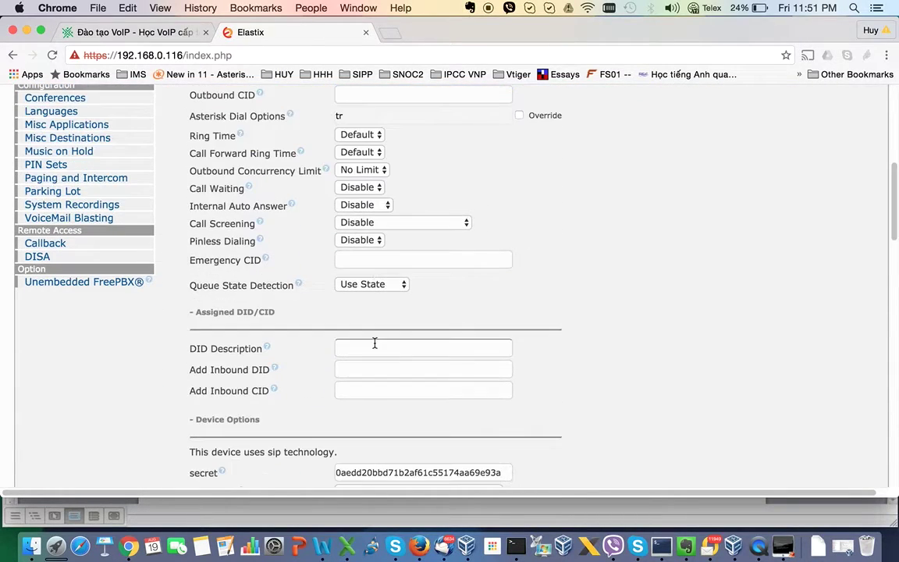
{"action": "double_click", "coordinate": [377, 381]}
{"action": "key", "text": "Down"}
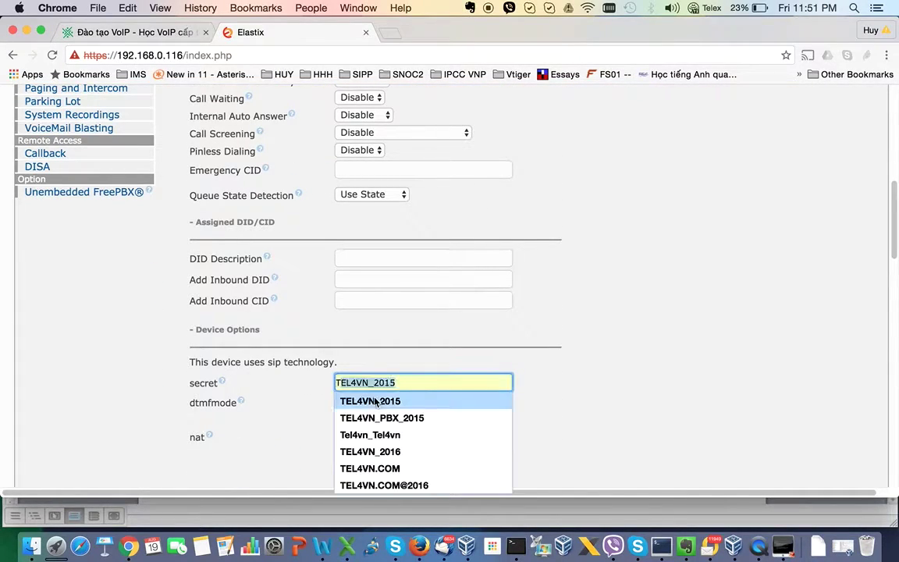
{"action": "key", "text": "Return"}
{"action": "left_click", "coordinate": [367, 436]}
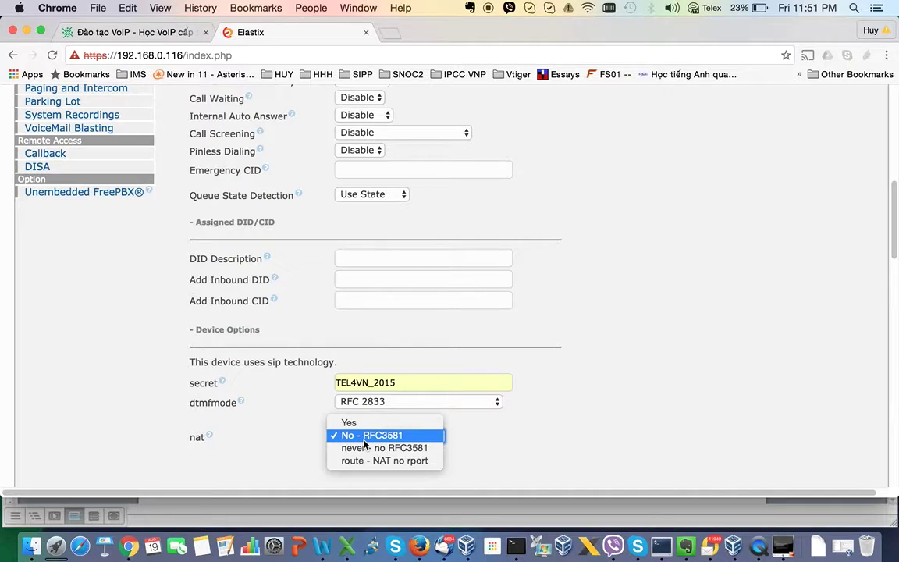
{"action": "left_click", "coordinate": [595, 420]}
{"action": "scroll", "coordinate": [573, 423], "scroll_direction": "down", "scroll_amount": 15}
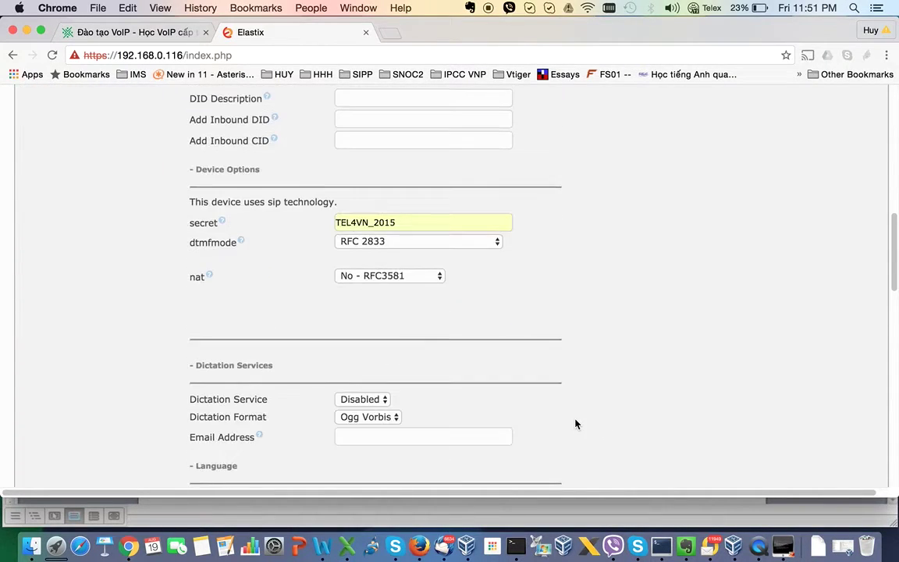
{"action": "left_click", "coordinate": [218, 345]}
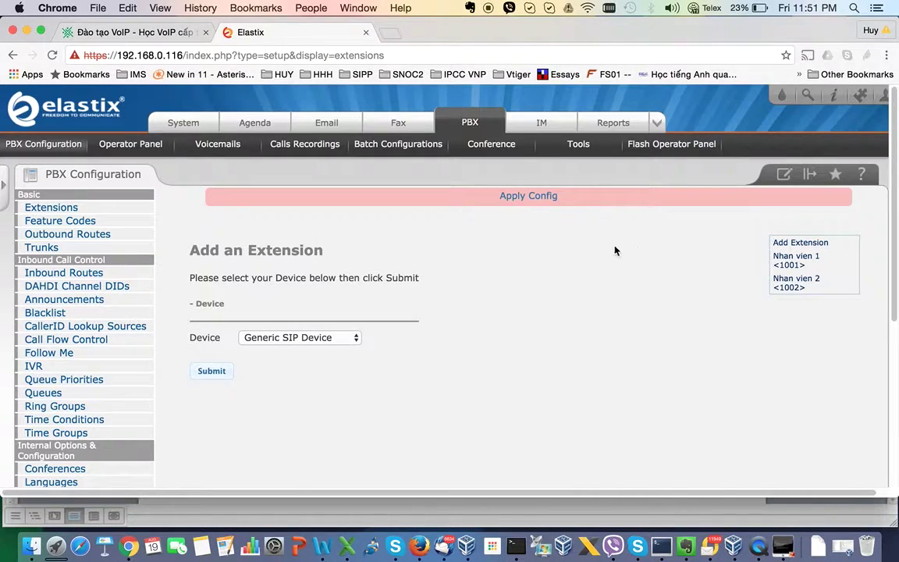
{"action": "left_click", "coordinate": [520, 197]}
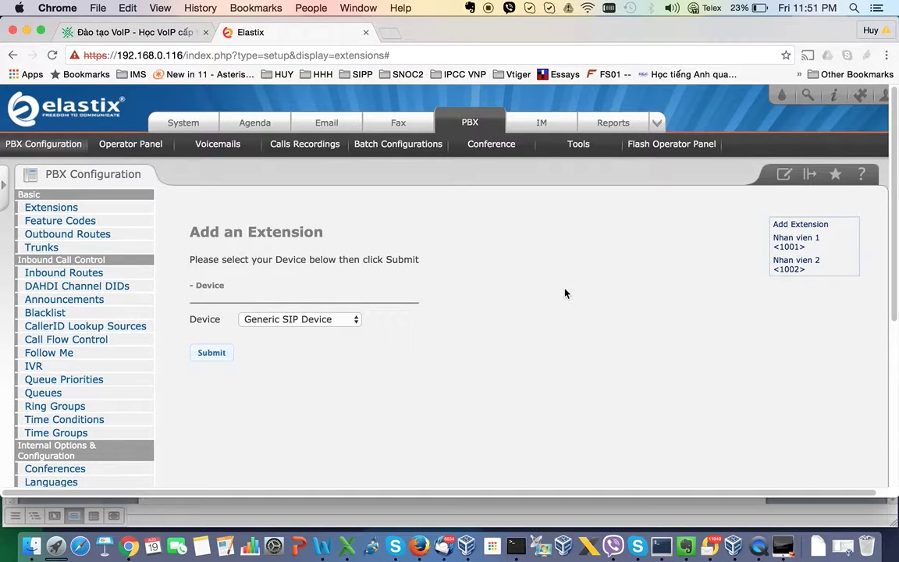
- Add a bullet saying these extensions are assigned to employees, who may use IP phones
{"action": "left_click", "coordinate": [322, 546]}
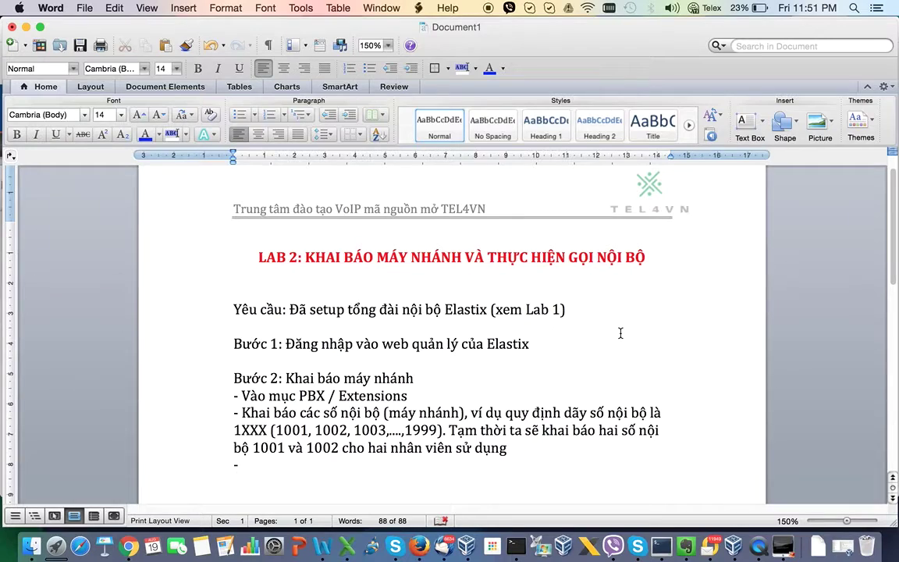
{"action": "type", "text": "Cấp các số"}
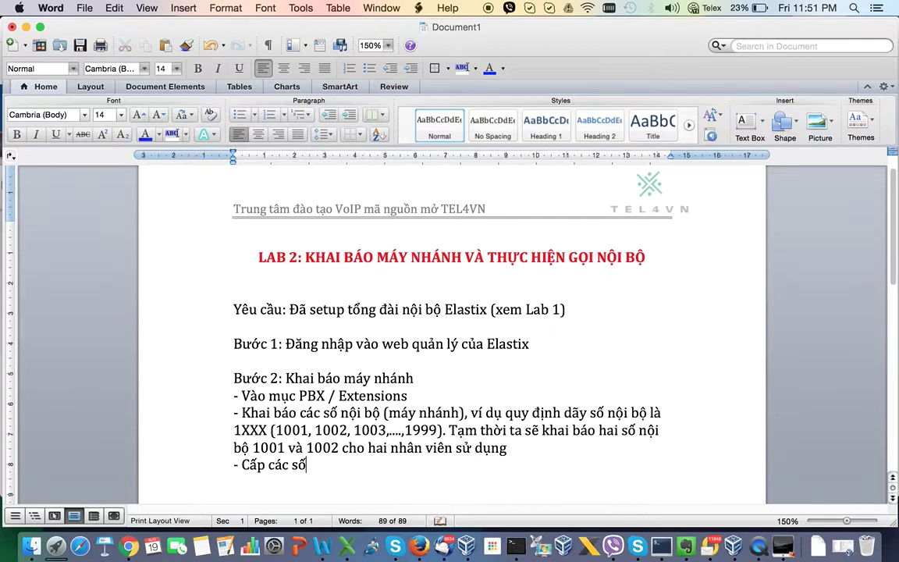
{"action": "type", "text": " nội bộ na"}
{"action": "type", "text": "y cho n"}
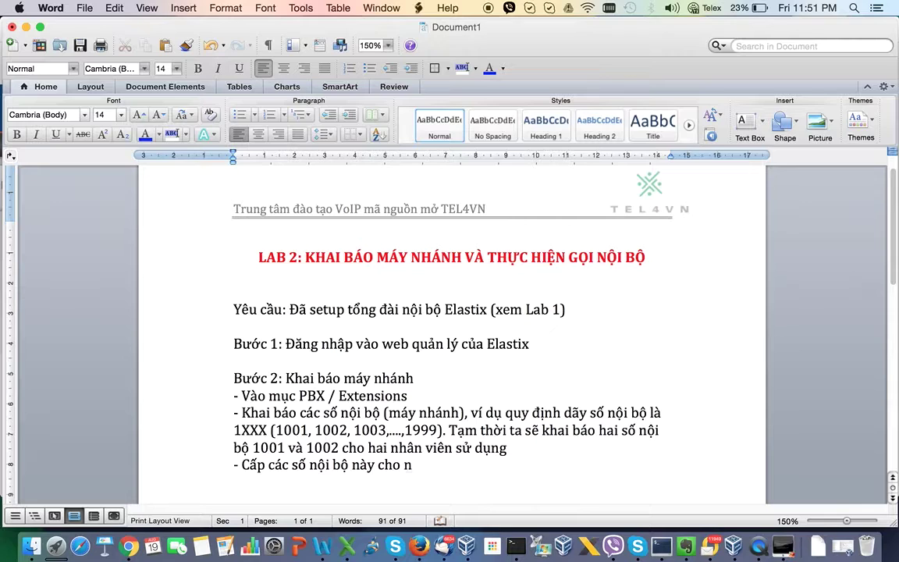
{"action": "type", "text": "hân viên sử dụng. Nhân"}
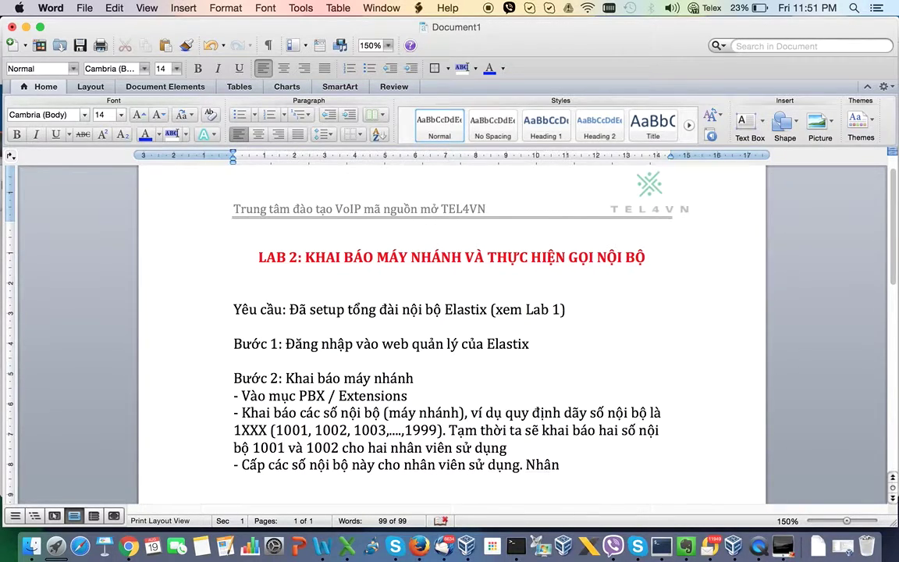
{"action": "type", "text": " viên có thể xài"}
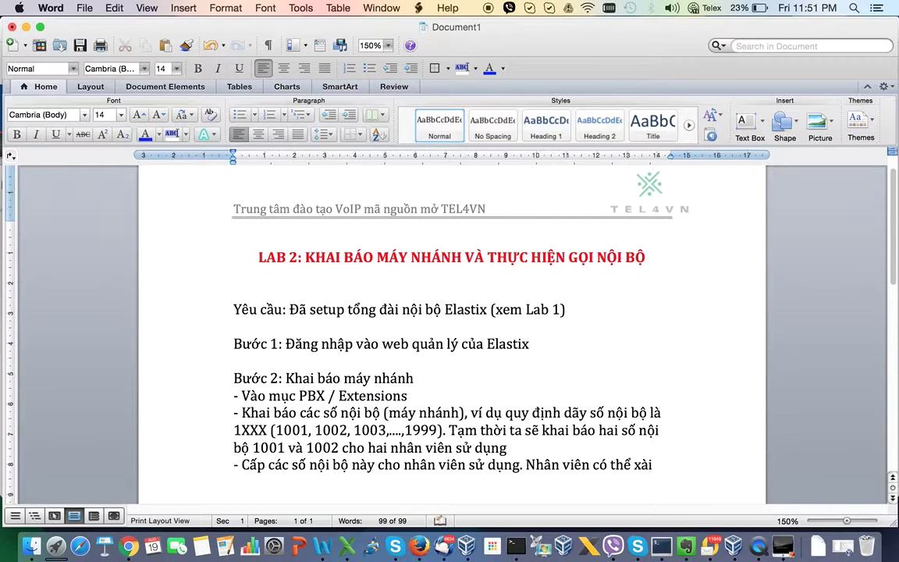
{"action": "type", "text": " điện thoại ip phone"}
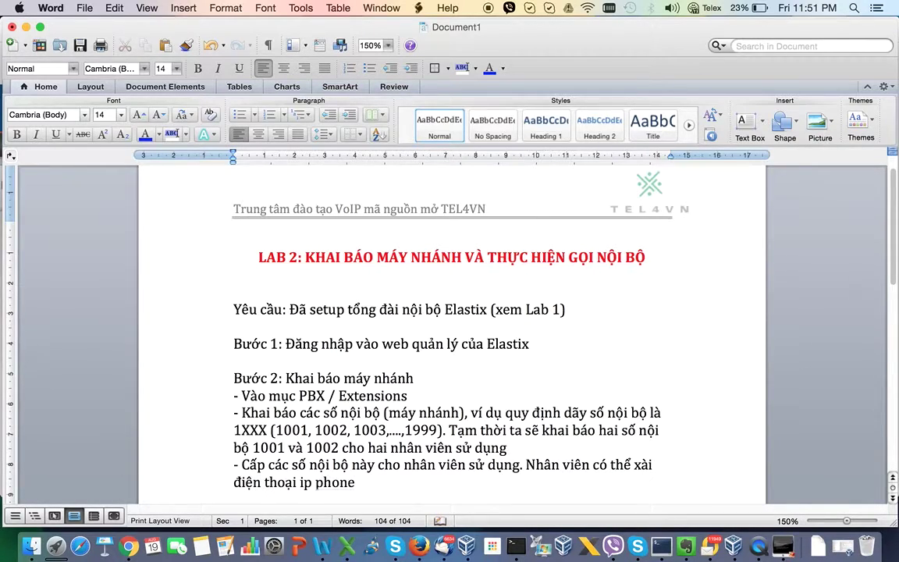
{"action": "type", "text": " hoac softphon"}
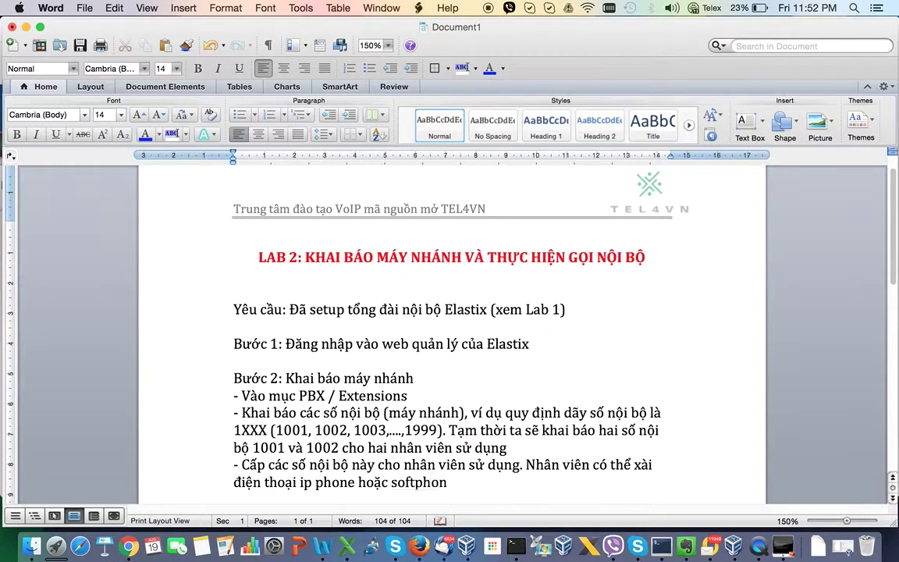
{"action": "type", "text": "e đ"}
{"action": "type", "text": "ê"}
{"action": "type", "text": "ăng nhập"}
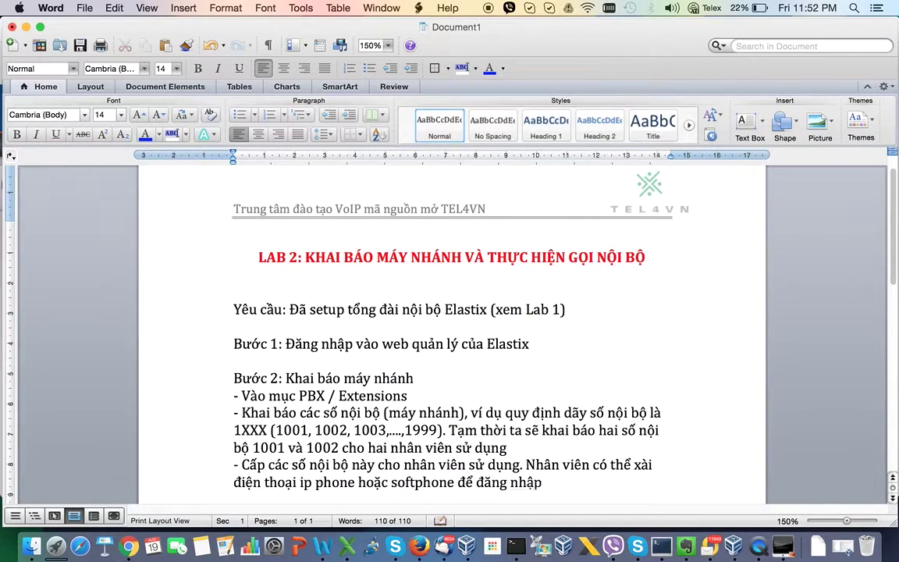
{"action": "type", "text": " các tài khoản này"}
{"action": "key", "text": "Return"}
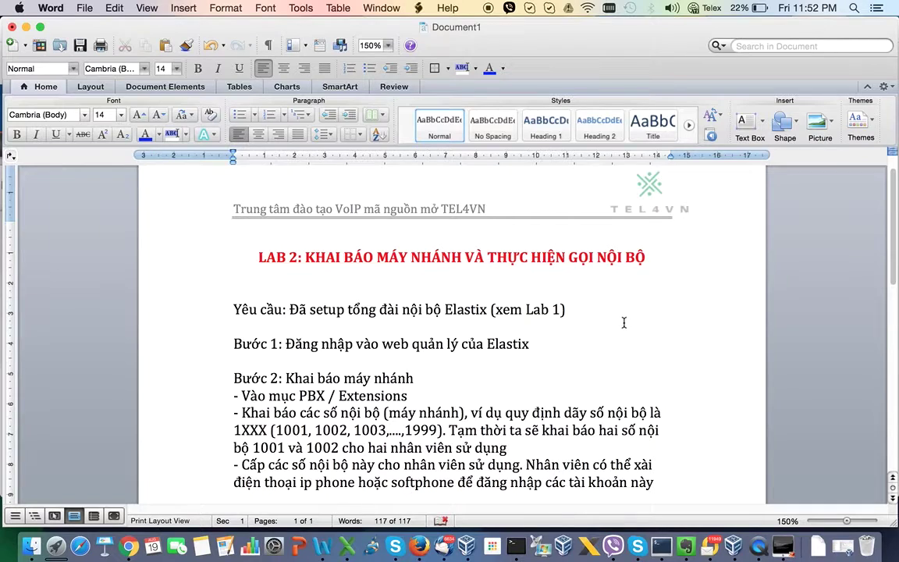
- Add the example: employee 1 logs into Xlite as 1001, employee 2 into Jitsi as 1002
{"action": "scroll", "coordinate": [624, 323], "scroll_direction": "down", "scroll_amount": 2}
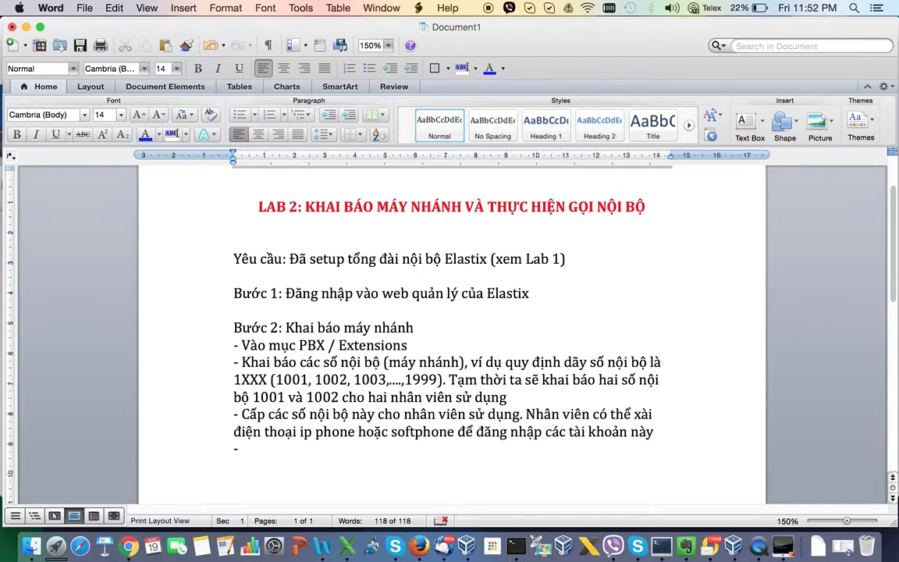
{"action": "type", "text": "dụ nhân v"}
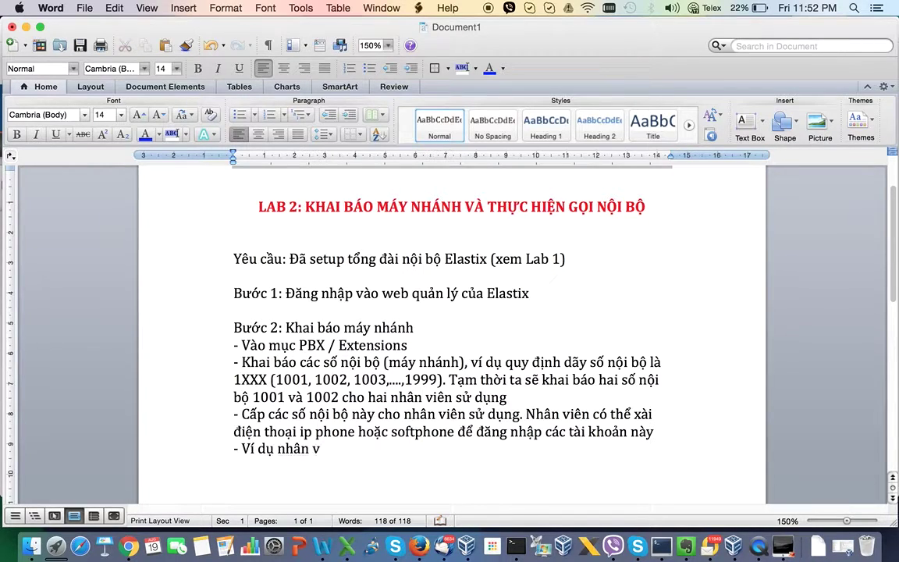
{"action": "type", "text": "iên 1 sẽ sử dụng softphone Xlite"}
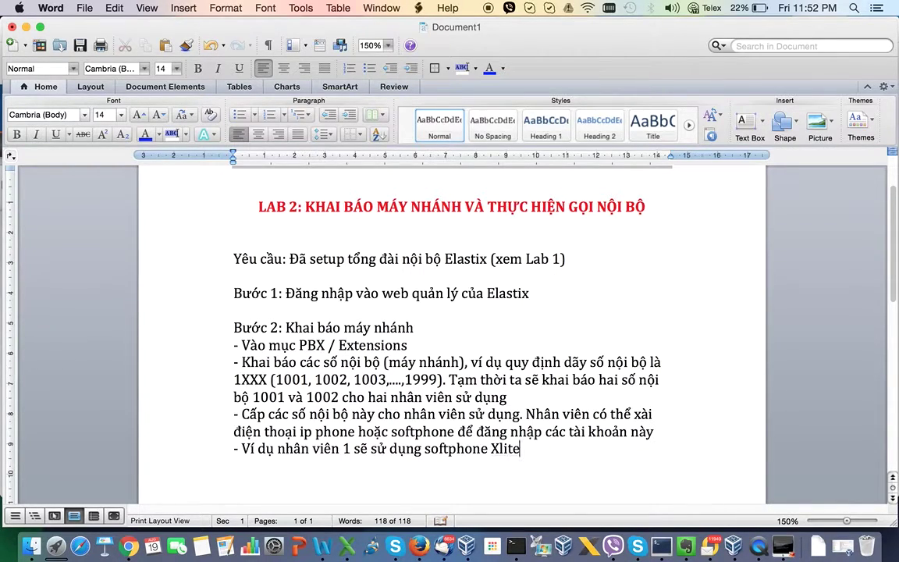
{"action": "type", "text": " để dăng nhập tài khoa"}
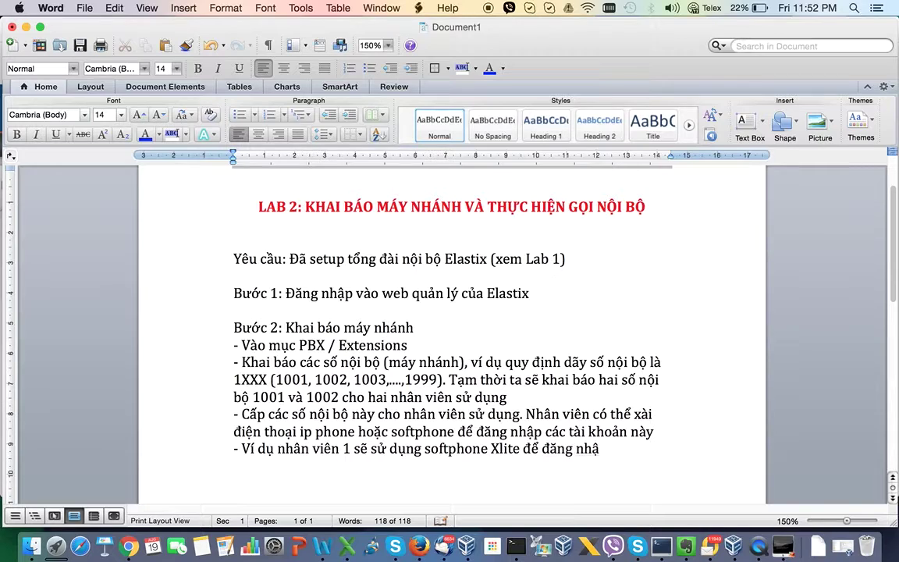
{"action": "type", "text": "n 1"}
{"action": "type", "text": "001, nh"}
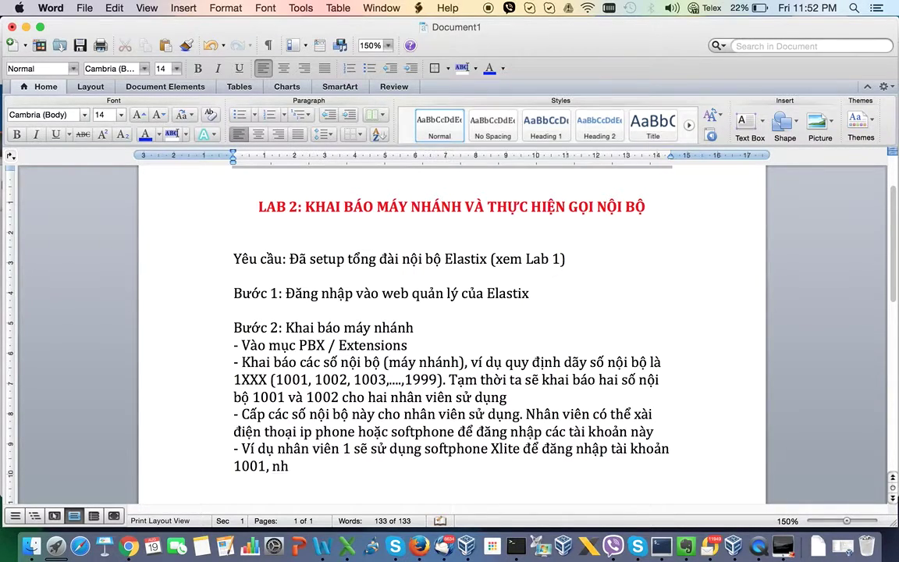
{"action": "type", "text": "ân viên 2 se"}
{"action": "type", "text": " sử dụng softpho"}
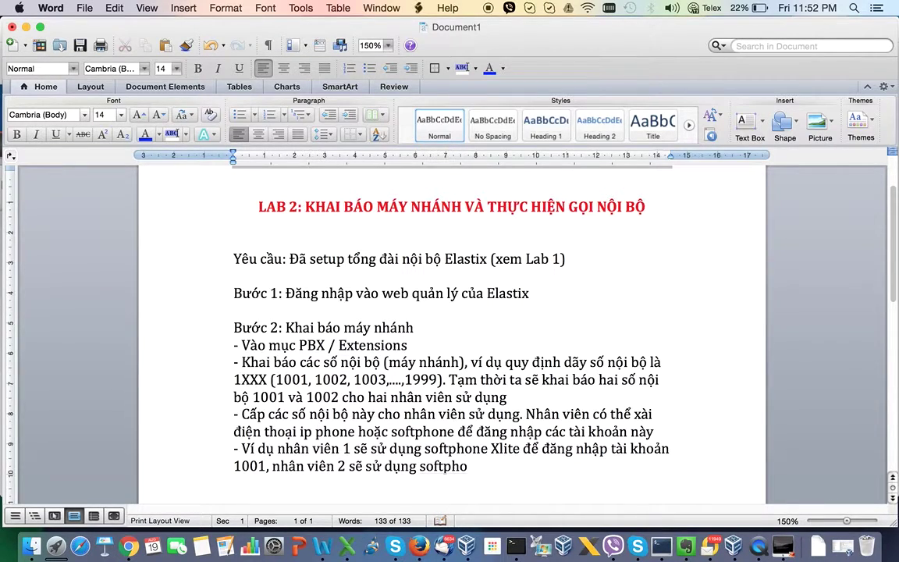
{"action": "type", "text": "ne Jitsit"}
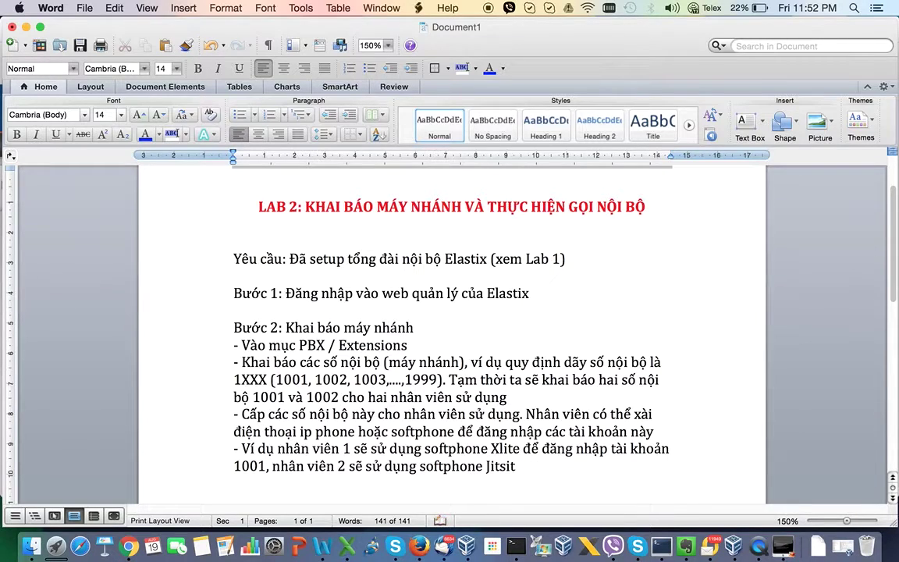
{"action": "key", "text": "BackSpace"}
{"action": "type", "text": " đăng nhập"}
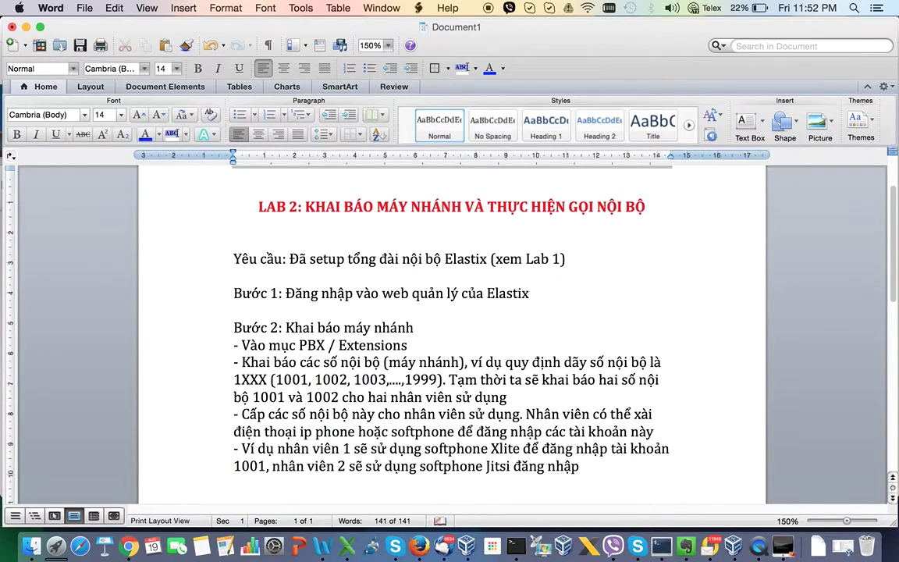
{"action": "type", "text": " tài khoản 1002"}
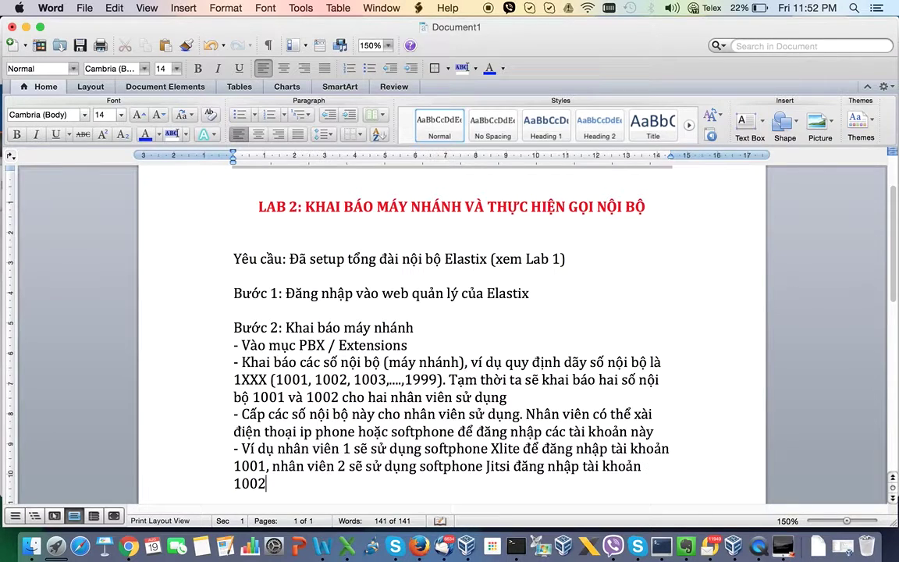
{"action": "key", "text": "Return"}
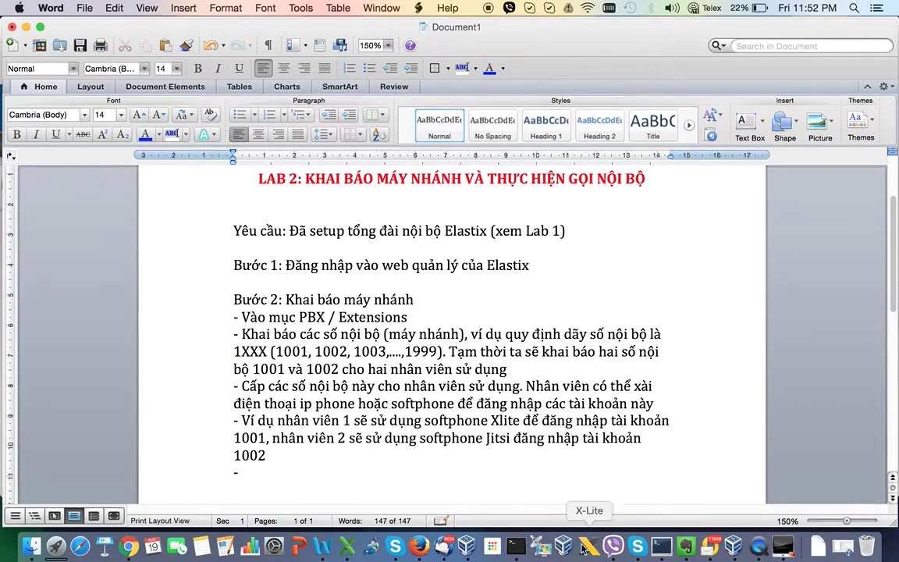
{"action": "left_click", "coordinate": [589, 545]}
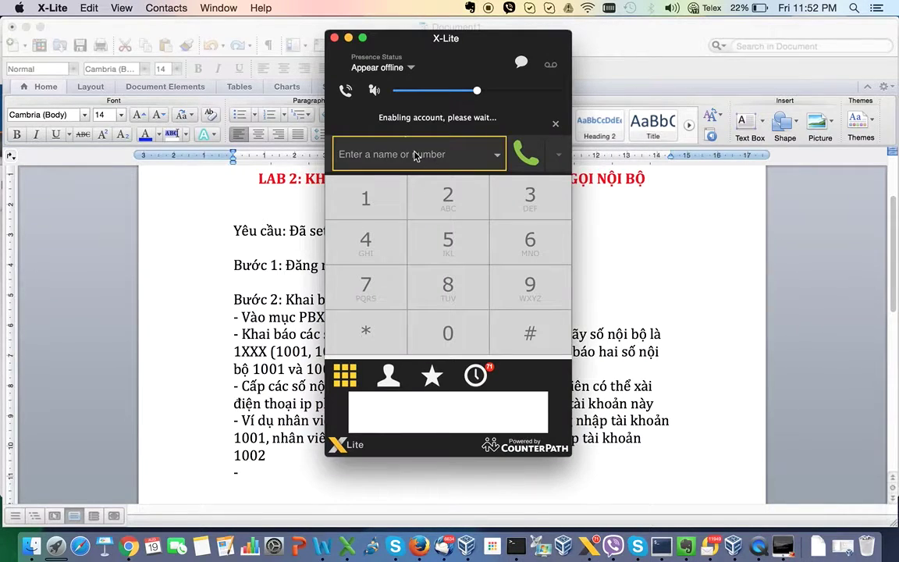
- Set X-Lite Account 1's user name to 1001 and its domain to the Elastix server address
{"action": "left_click", "coordinate": [43, 8]}
{"action": "left_click", "coordinate": [69, 49]}
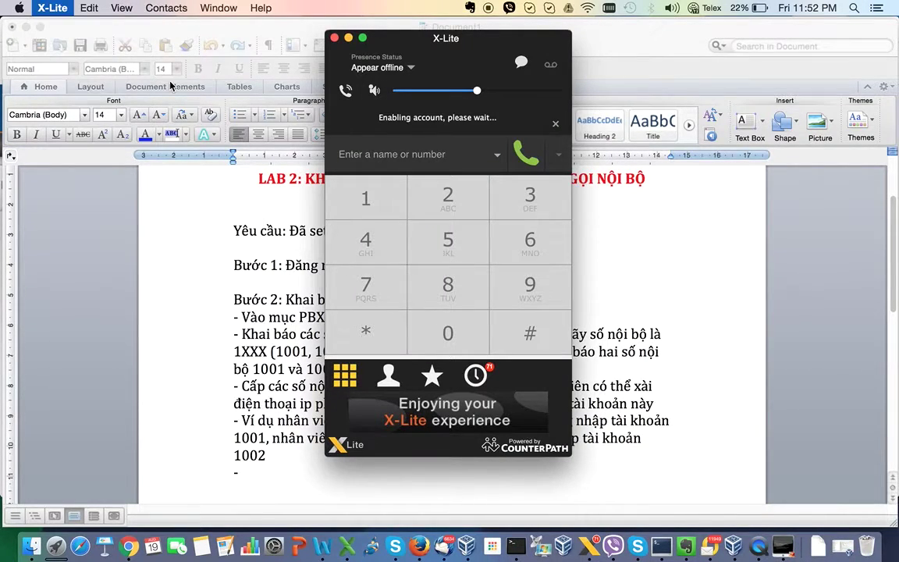
{"action": "left_click", "coordinate": [255, 242]}
{"action": "double_click", "coordinate": [298, 300]}
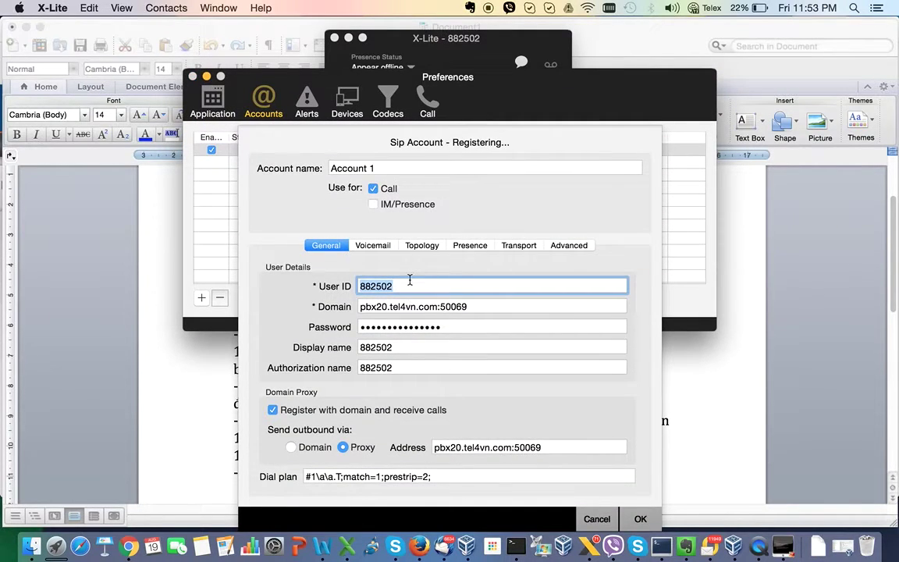
{"action": "type", "text": "1001"}
{"action": "key", "text": "Tab"}
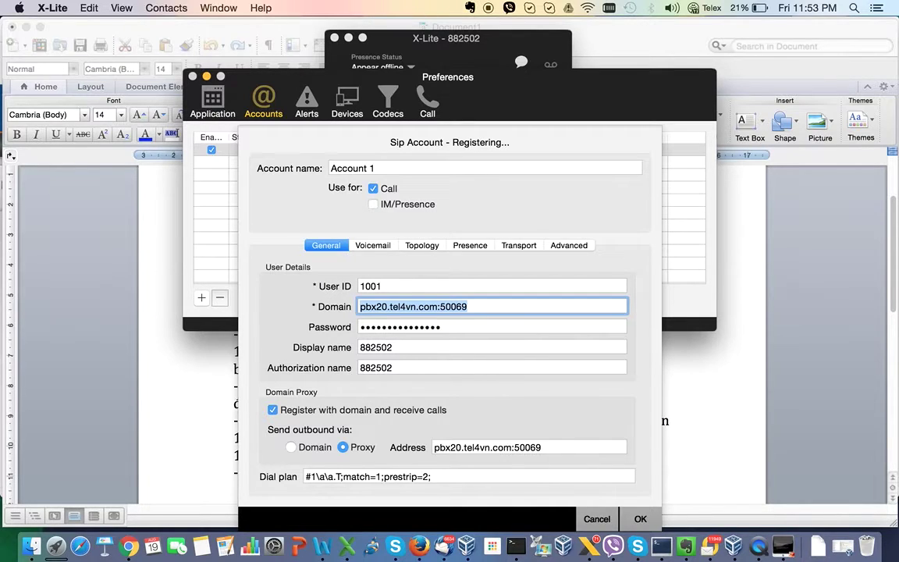
{"action": "type", "text": "d"}
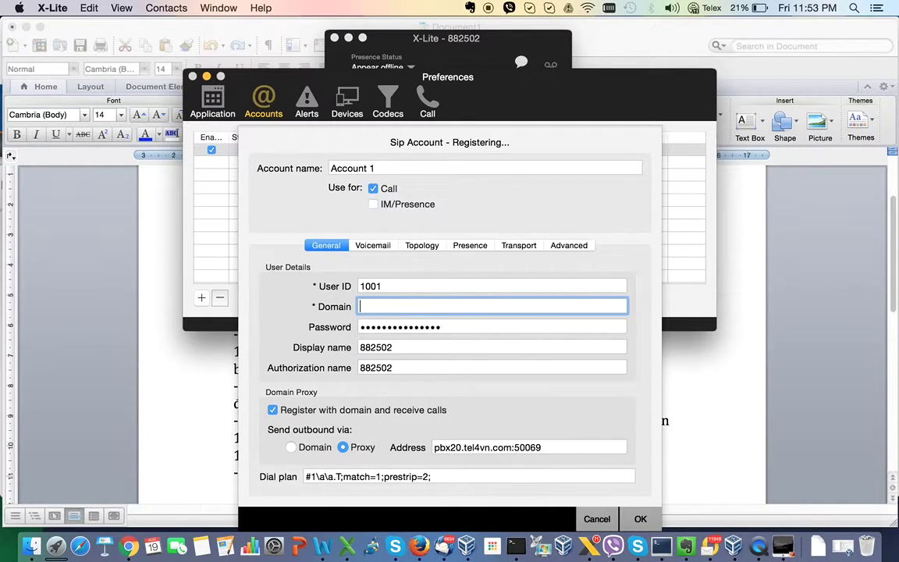
{"action": "type", "text": "ẤY LÀ IP CỦA TỔNG DĐÀI"}
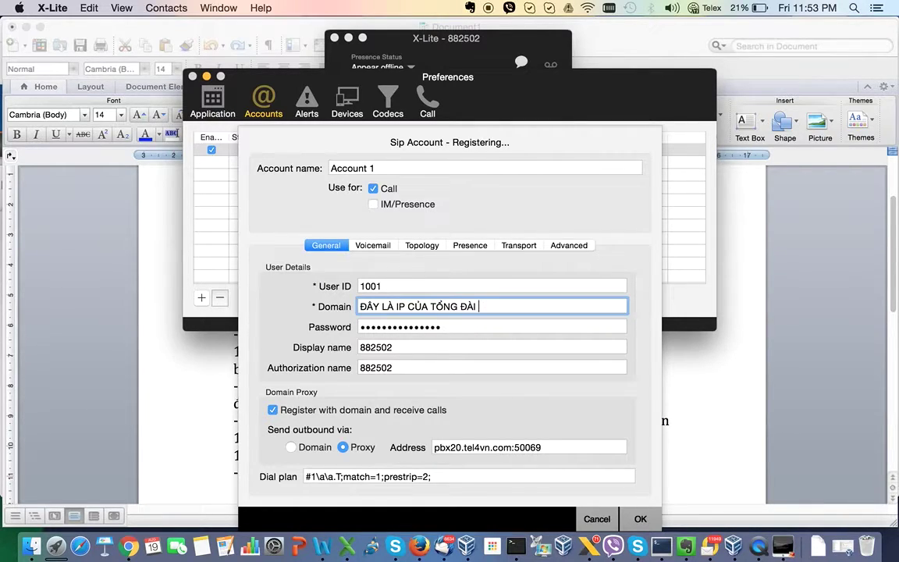
{"action": "key", "text": "BackSpace"}
{"action": "key", "text": "BackSpace"}
{"action": "key", "text": "BackSpace"}
{"action": "key", "text": "BackSpace"}
{"action": "key", "text": "BackSpace"}
{"action": "key", "text": "BackSpace"}
{"action": "key", "text": "BackSpace"}
{"action": "key", "text": "BackSpace"}
{"action": "key", "text": "BackSpace"}
{"action": "key", "text": "BackSpace"}
{"action": "key", "text": "BackSpace"}
{"action": "key", "text": "BackSpace"}
{"action": "key", "text": "BackSpace"}
{"action": "key", "text": "BackSpace"}
{"action": "key", "text": "BackSpace"}
{"action": "key", "text": "BackSpace"}
{"action": "key", "text": "BackSpace"}
{"action": "key", "text": "BackSpace"}
{"action": "key", "text": "BackSpace"}
{"action": "key", "text": "BackSpace"}
{"action": "type", "text": "192.168.0"}
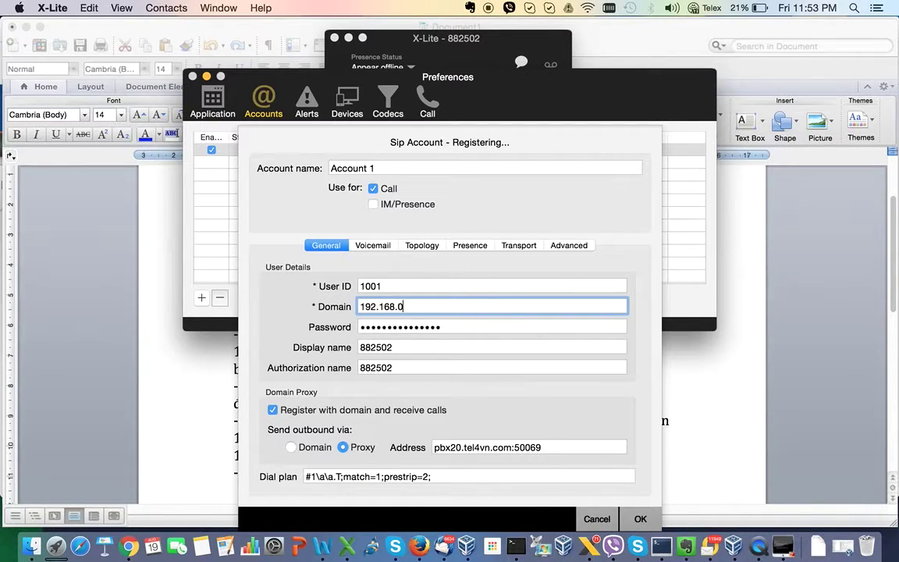
{"action": "type", "text": "."}
{"action": "left_click", "coordinate": [130, 547]}
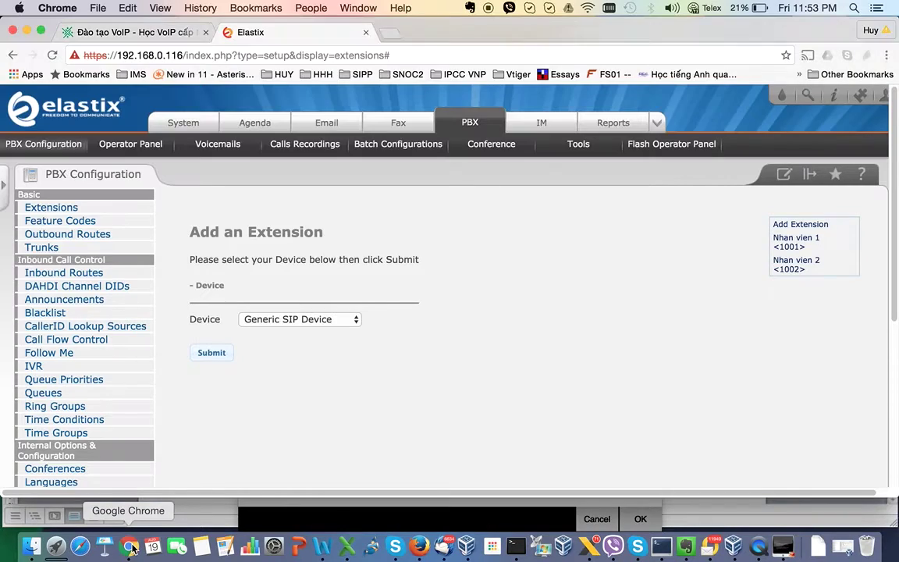
{"action": "double_click", "coordinate": [173, 56]}
{"action": "left_click", "coordinate": [783, 546]}
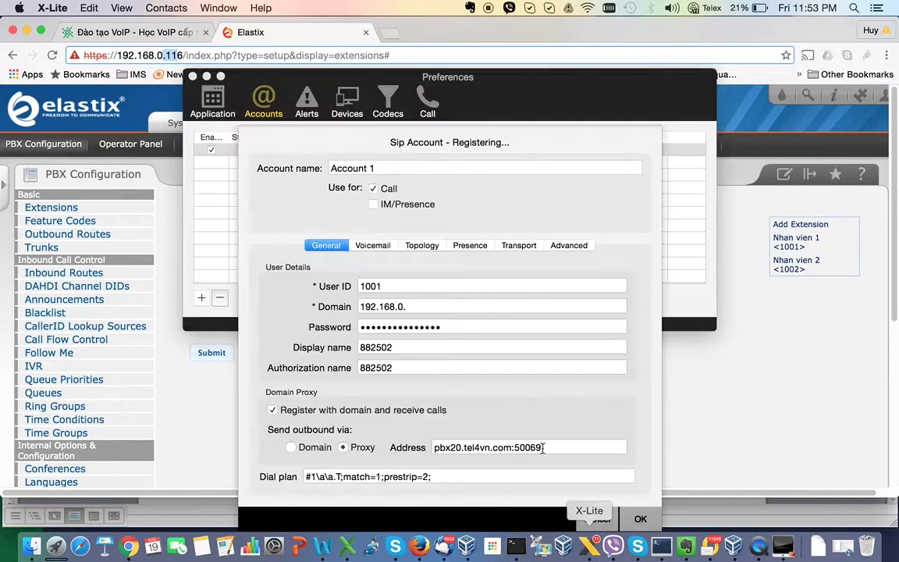
{"action": "type", "text": "116"}
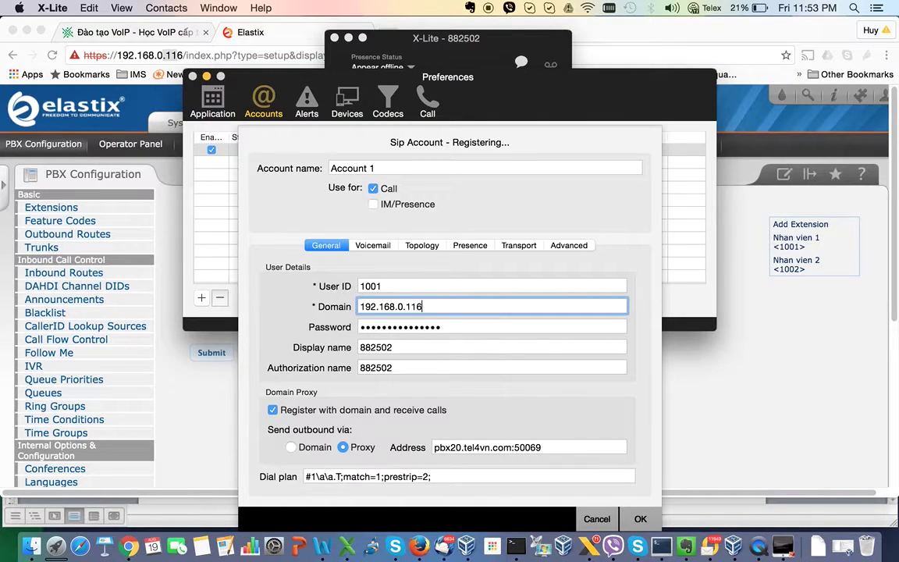
- Enter the account password, display and authorization name 1001, proxy 192.168.0.116, and save
{"action": "double_click", "coordinate": [456, 326]}
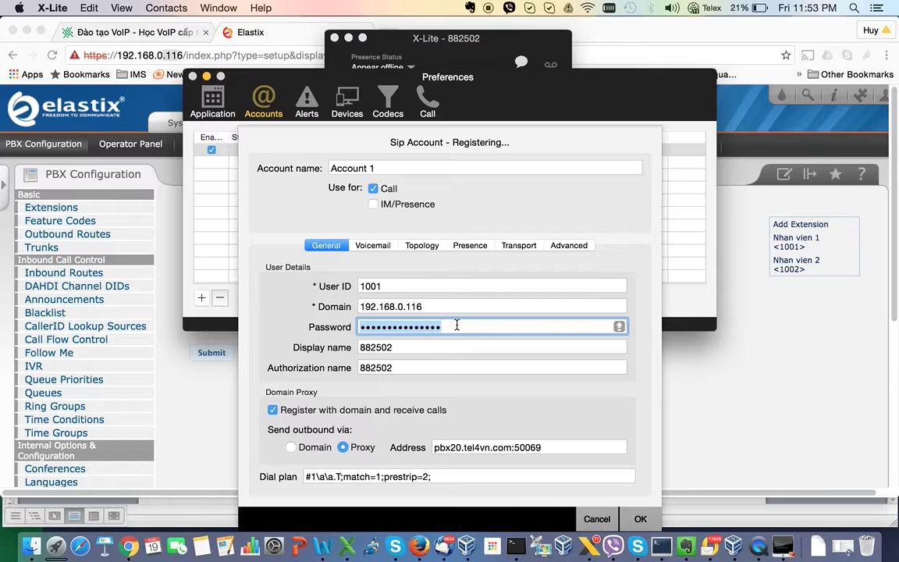
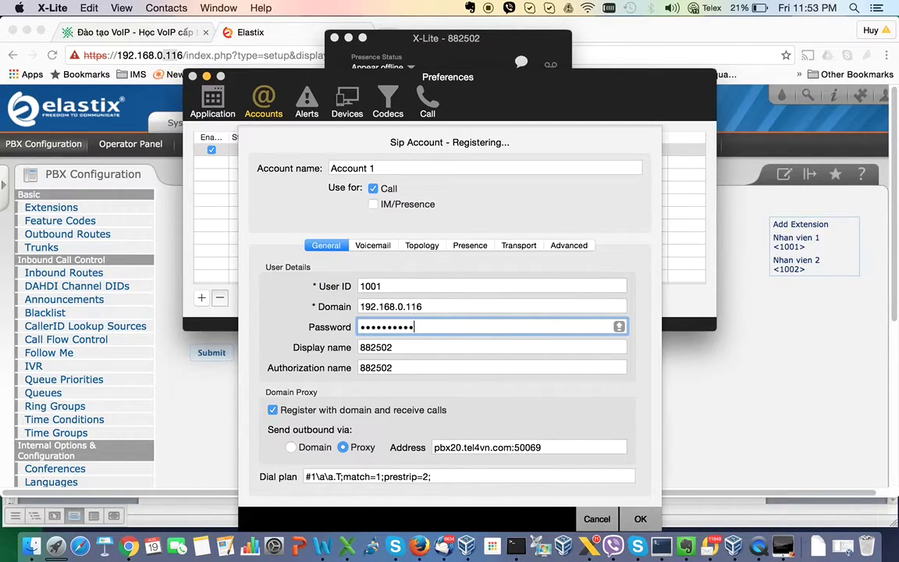
{"action": "double_click", "coordinate": [416, 347]}
{"action": "type", "text": "1001"}
{"action": "key", "text": "Tab"}
{"action": "type", "text": "1001"}
{"action": "key", "text": "Tab"}
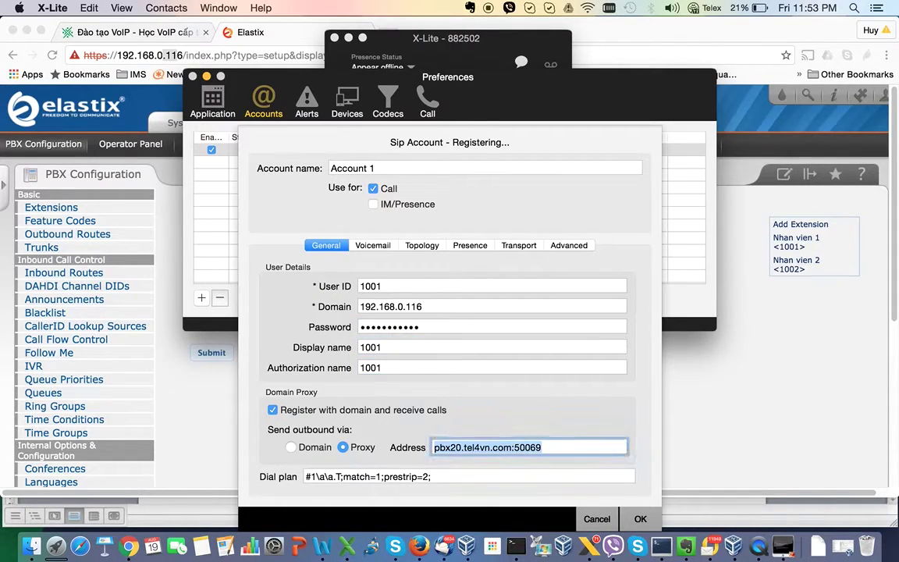
{"action": "type", "text": "192.168.0.116"}
{"action": "left_click", "coordinate": [641, 519]}
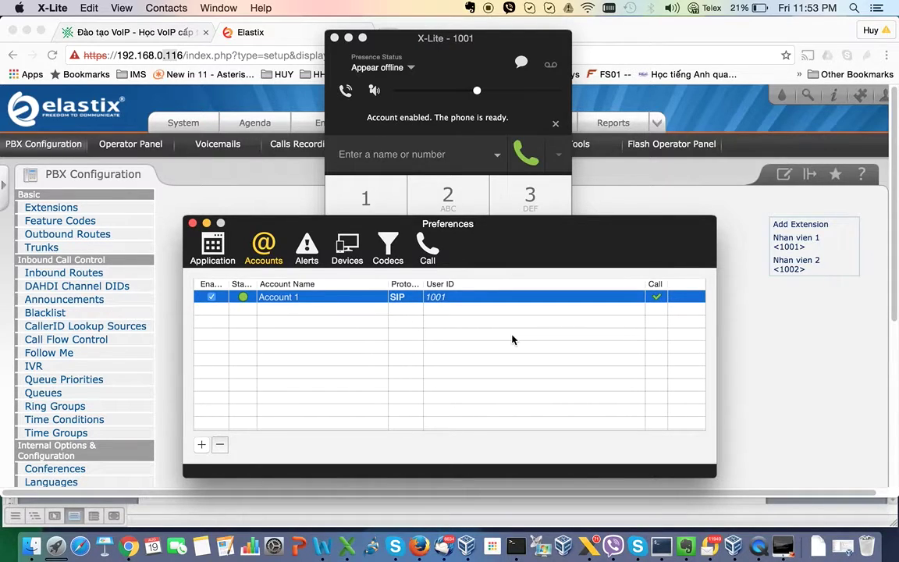
{"action": "left_click", "coordinate": [192, 223]}
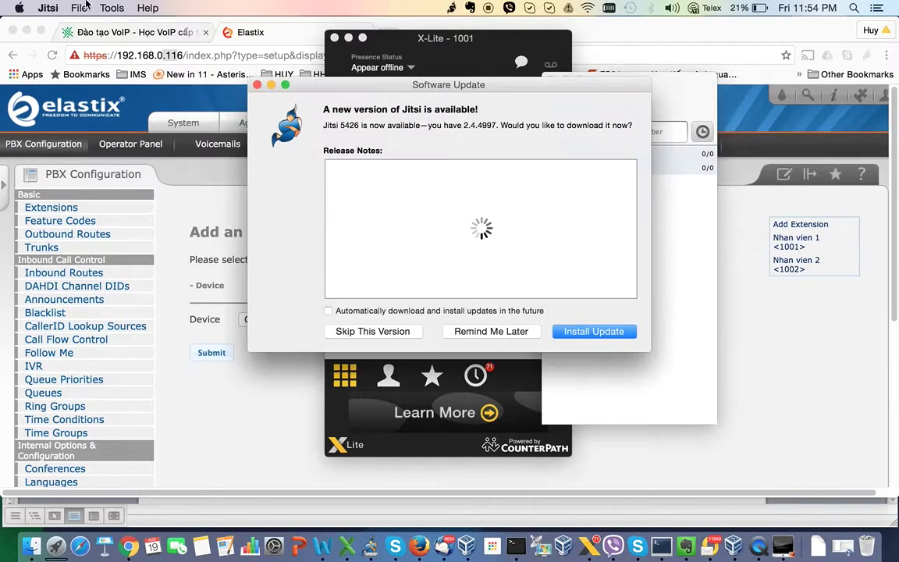
{"action": "left_click", "coordinate": [518, 329]}
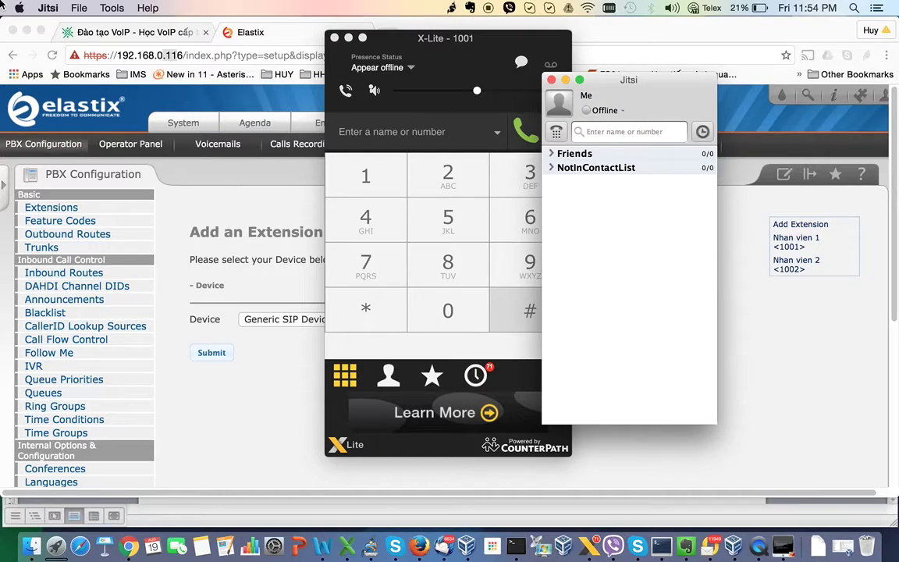
{"action": "left_click", "coordinate": [45, 8]}
{"action": "left_click", "coordinate": [75, 63]}
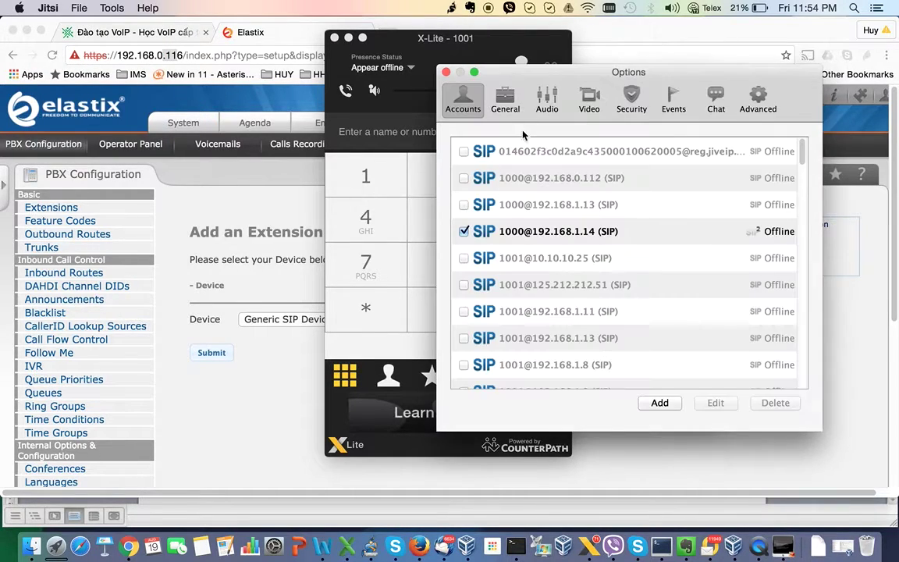
{"action": "left_click", "coordinate": [464, 233]}
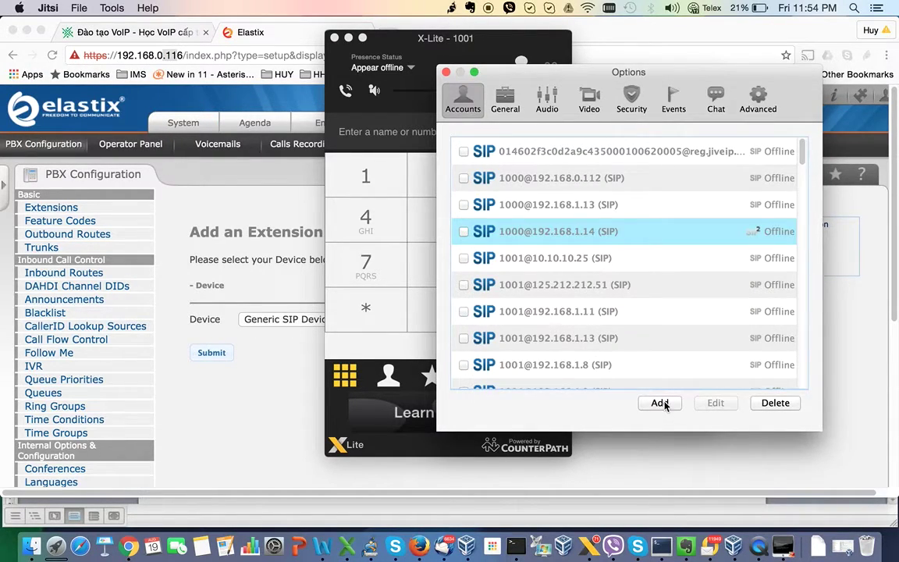
{"action": "left_click", "coordinate": [659, 403]}
{"action": "left_click", "coordinate": [581, 197]}
{"action": "scroll", "coordinate": [580, 277], "scroll_direction": "down", "scroll_amount": 2}
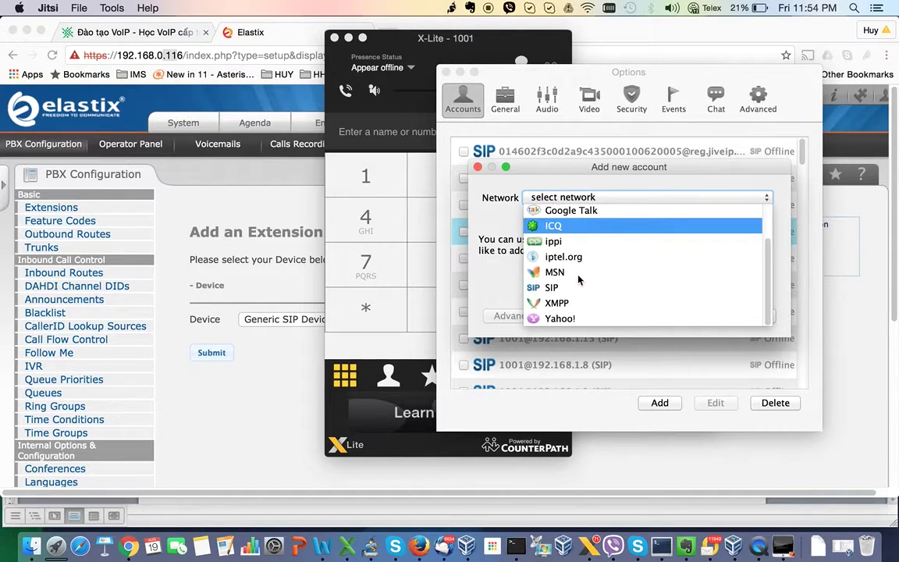
{"action": "left_click", "coordinate": [576, 287]}
{"action": "left_click", "coordinate": [583, 241]}
{"action": "type", "text": "1"}
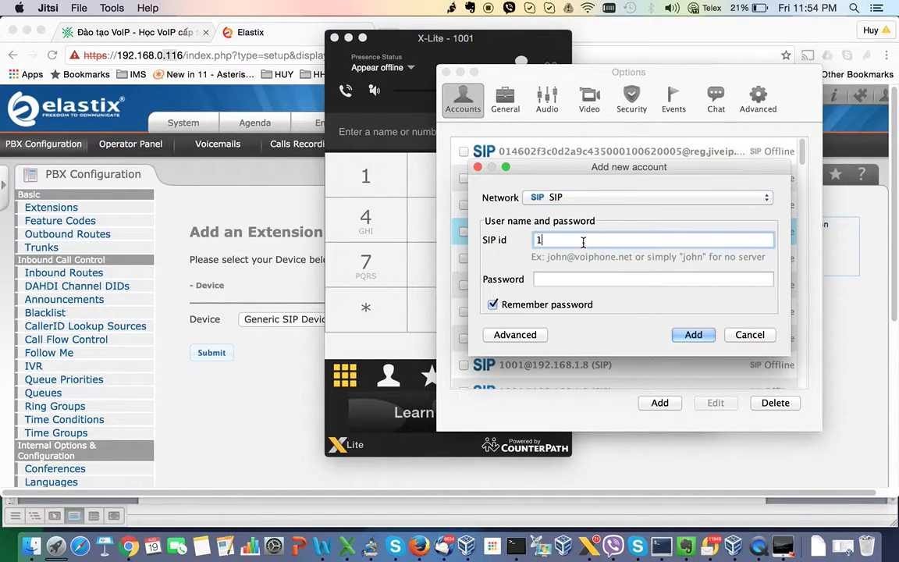
{"action": "type", "text": "002@192.168"}
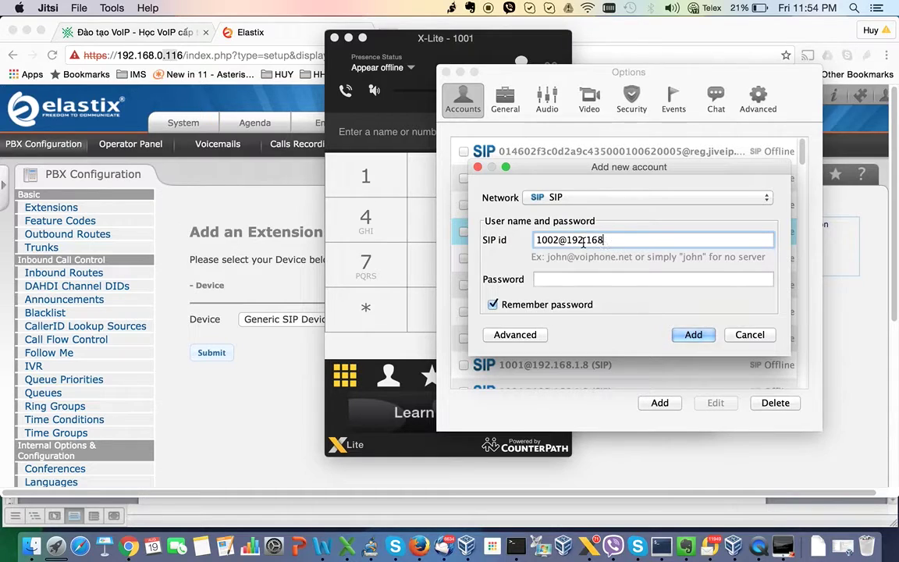
{"action": "type", "text": ".0.116"}
{"action": "key", "text": "Tab"}
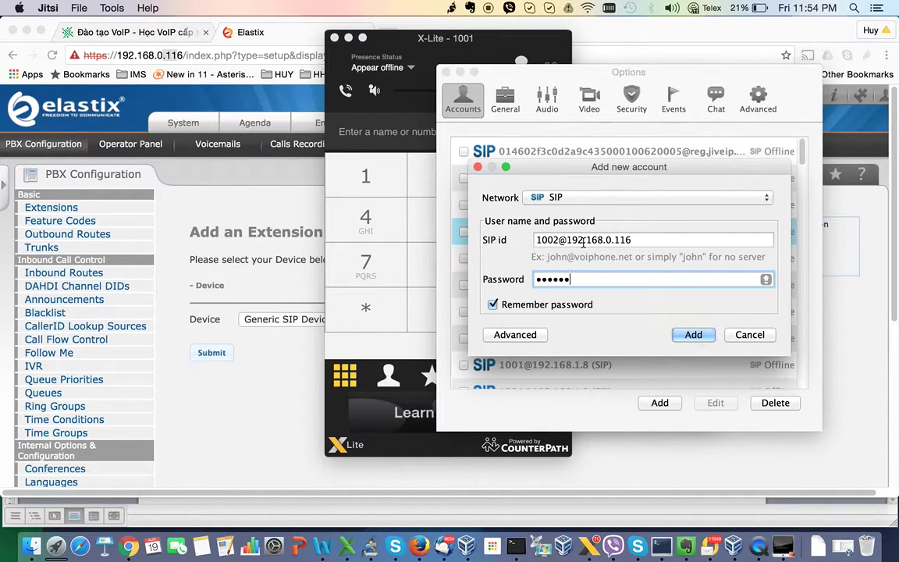
{"action": "left_click", "coordinate": [695, 335]}
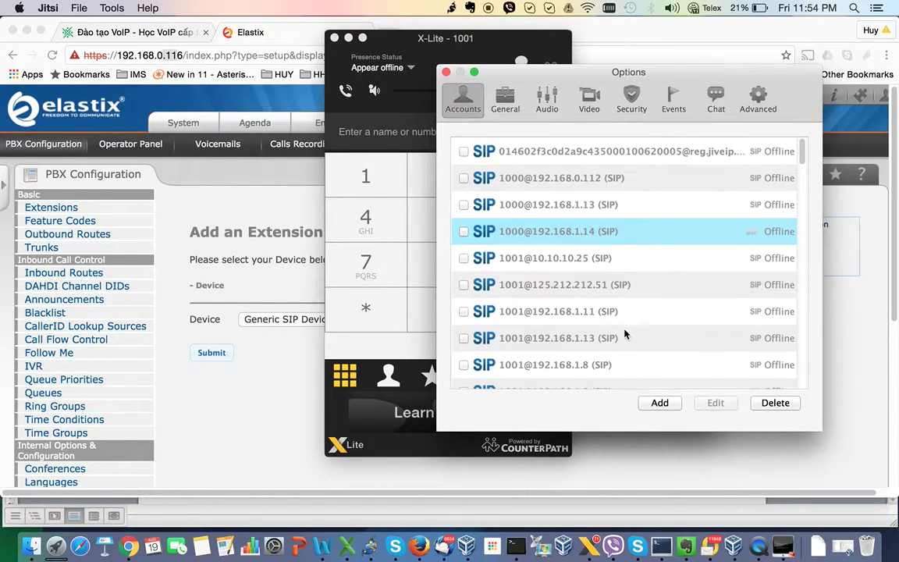
{"action": "scroll", "coordinate": [624, 333], "scroll_direction": "down", "scroll_amount": 8}
{"action": "scroll", "coordinate": [625, 333], "scroll_direction": "up", "scroll_amount": 3}
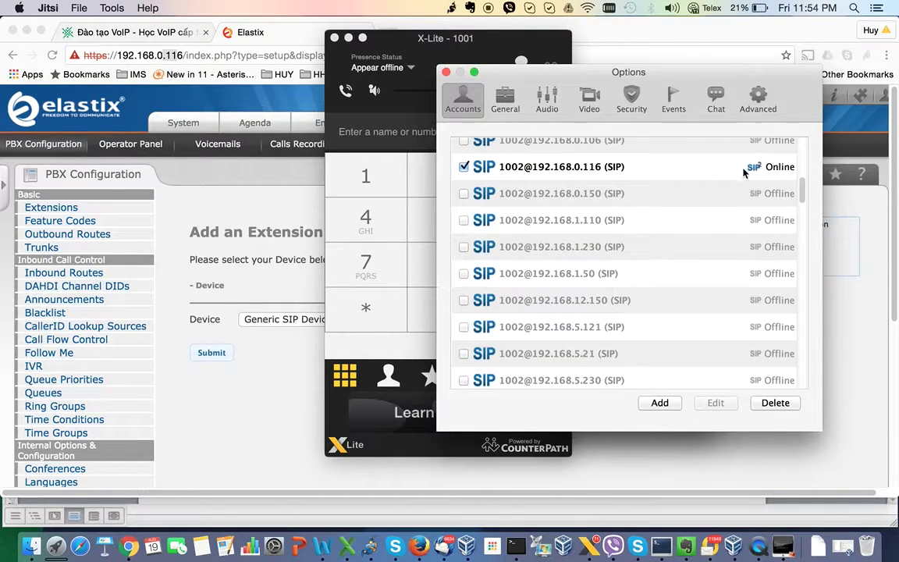
{"action": "left_click", "coordinate": [447, 72]}
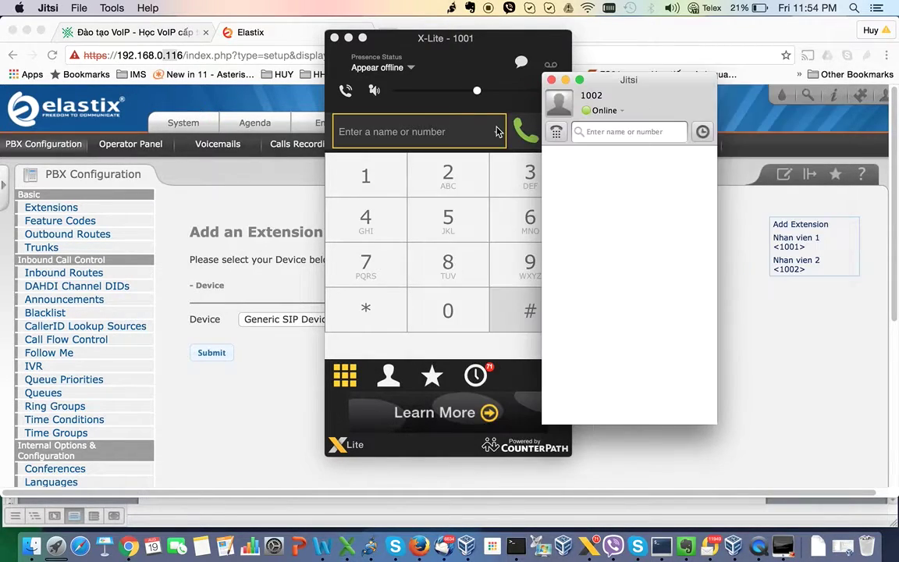
{"action": "left_click_drag", "start_coordinate": [612, 79], "coordinate": [640, 79]}
- Add a new last line 'Bước 3: Thực hiện cuộc gọi nội bộ' below the 1002 paragraph
{"action": "left_click_drag", "start_coordinate": [460, 40], "coordinate": [398, 84]}
{"action": "left_click", "coordinate": [322, 546]}
{"action": "key", "text": "Return"}
{"action": "type", "text": "-"}
{"action": "scroll", "coordinate": [348, 424], "scroll_direction": "down", "scroll_amount": 1}
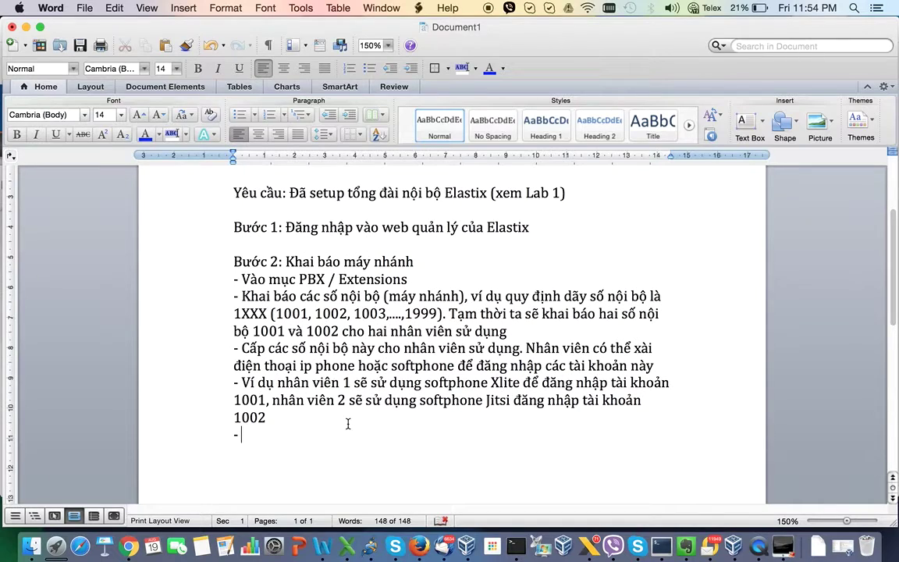
{"action": "type", "text": "SAU K"}
{"action": "key", "text": "BackSpace"}
{"action": "key", "text": "BackSpace"}
{"action": "key", "text": "BackSpace"}
{"action": "key", "text": "BackSpace"}
{"action": "key", "text": "BackSpace"}
{"action": "type", "text": "ước 3:"}
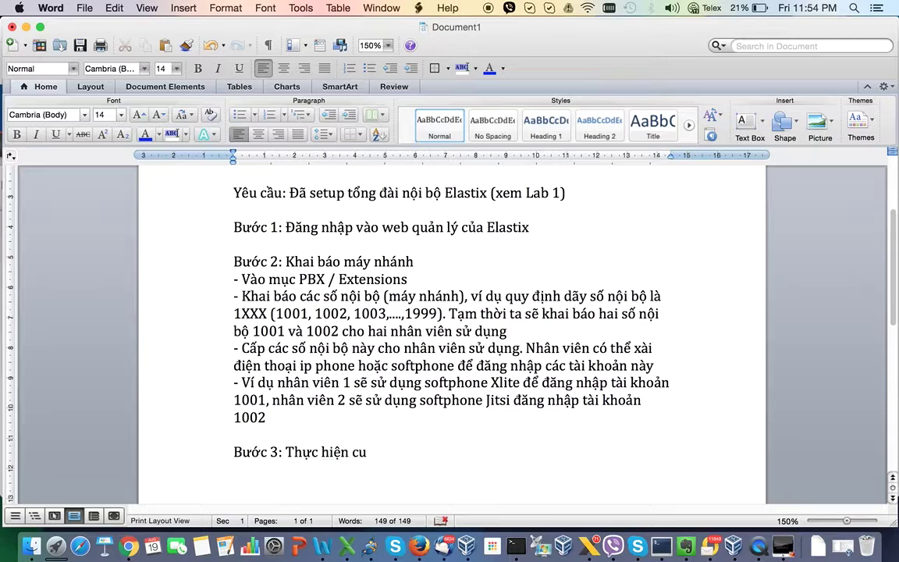
{"action": "type", "text": "Thực hiện cuộc gọi nội bộ"}
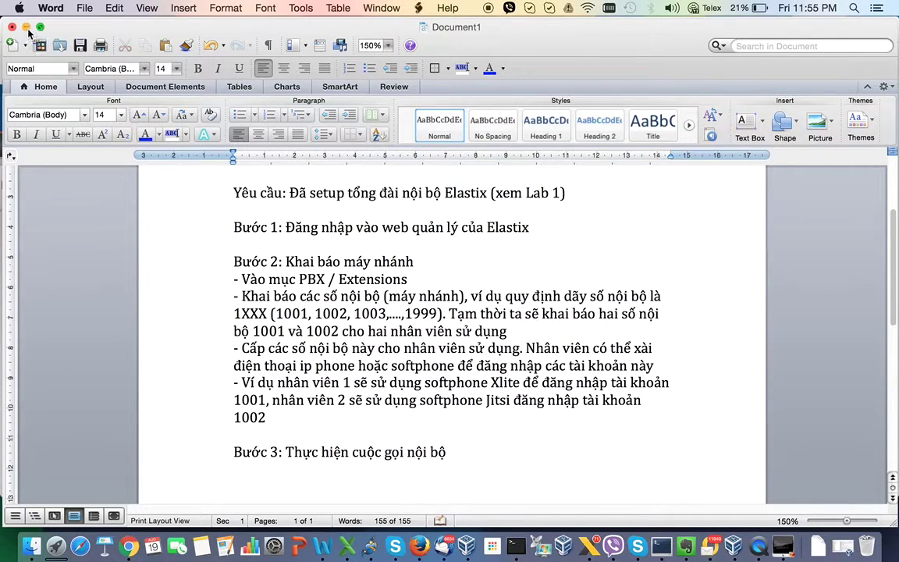
- Call extension 1002 from X-Lite, answer it in Jitsi, then hang up in X-Lite
{"action": "left_click", "coordinate": [589, 546]}
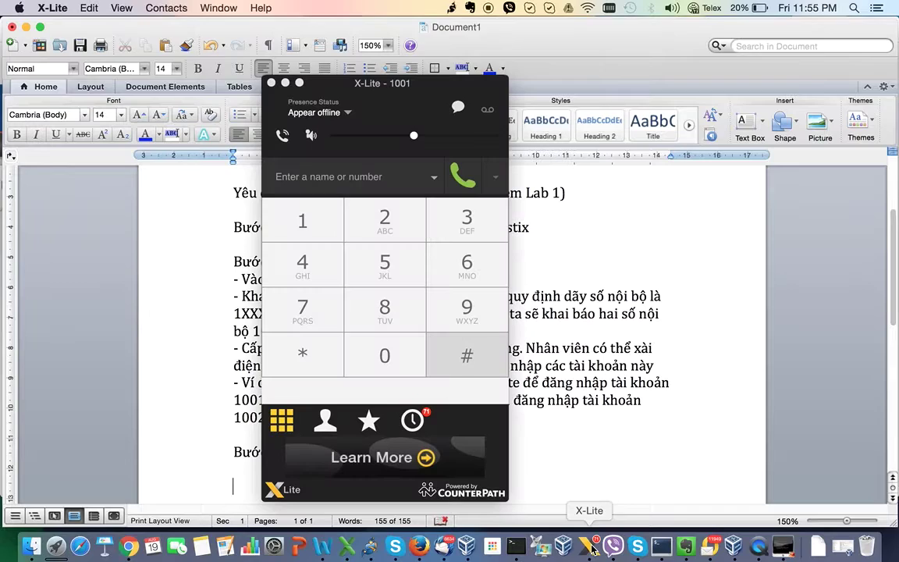
{"action": "left_click", "coordinate": [364, 175]}
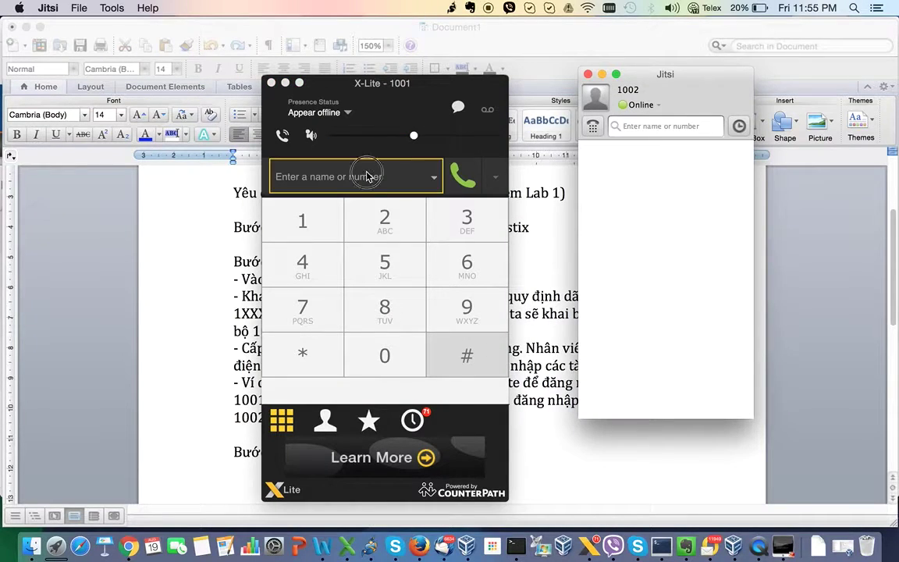
{"action": "type", "text": "100"}
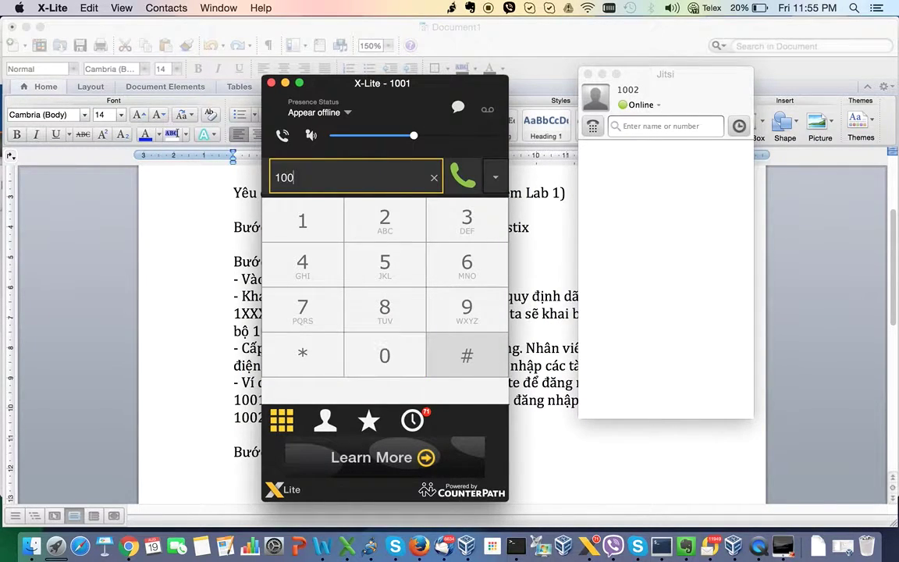
{"action": "type", "text": "2"}
{"action": "key", "text": "Return"}
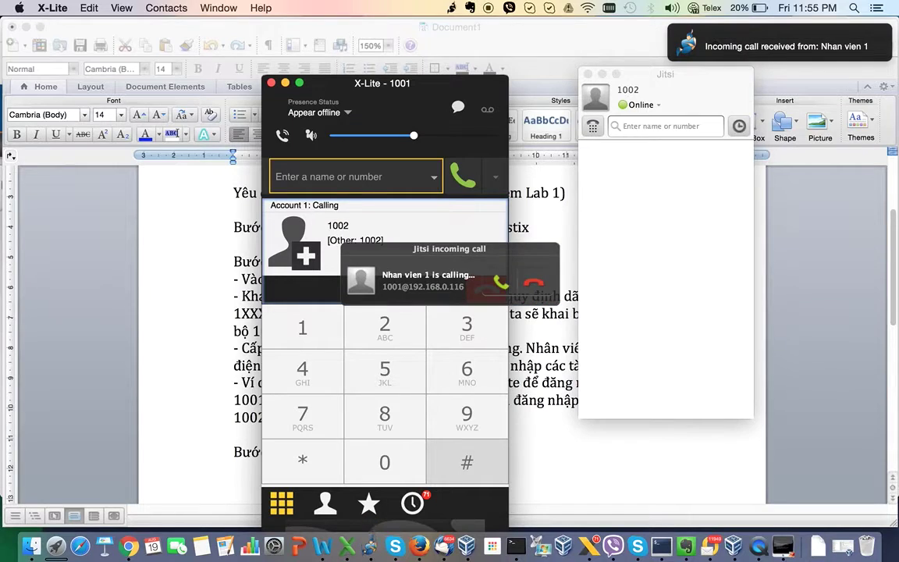
{"action": "left_click_drag", "start_coordinate": [428, 258], "coordinate": [655, 222]}
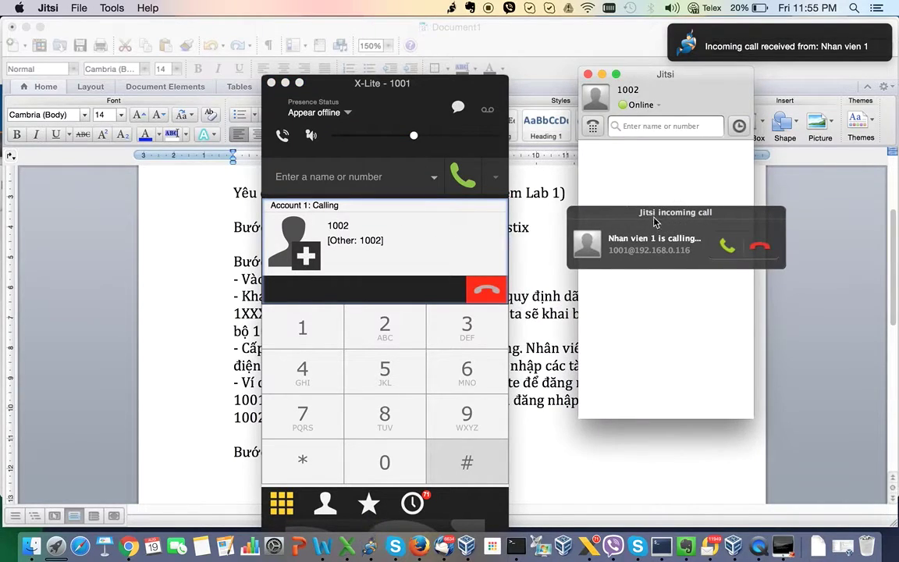
{"action": "left_click", "coordinate": [728, 247]}
{"action": "left_click_drag", "start_coordinate": [407, 86], "coordinate": [514, 53]}
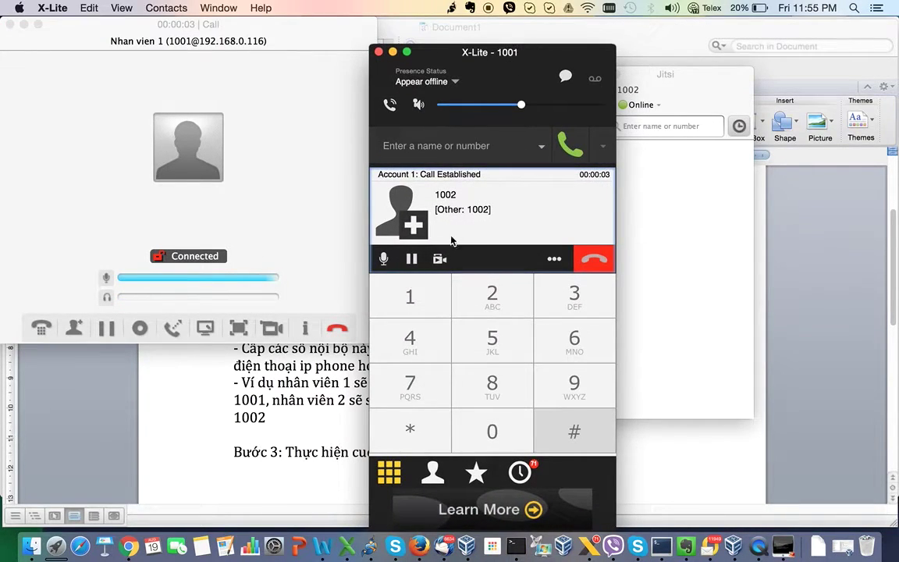
{"action": "left_click", "coordinate": [594, 267]}
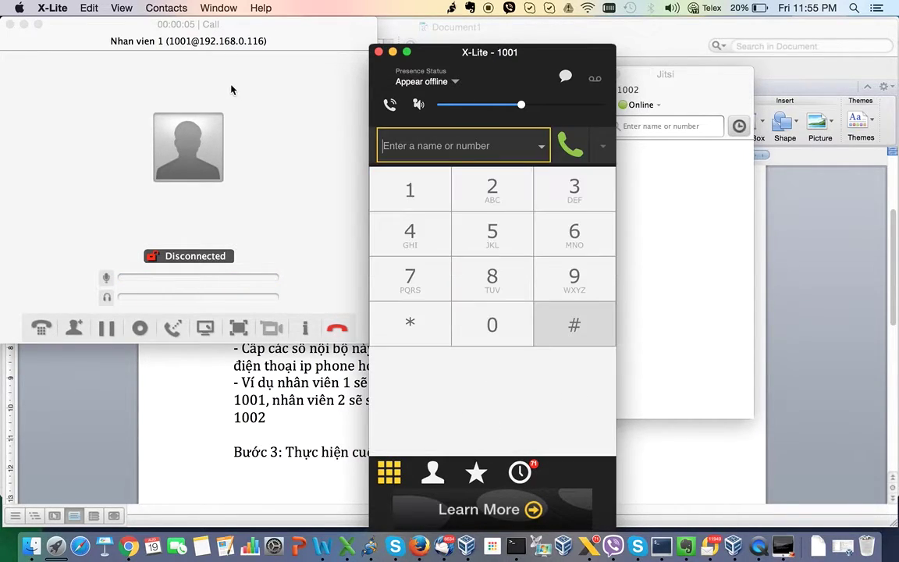
- Call extension 1001 from Jitsi and answer the call in X-Lite
{"action": "left_click", "coordinate": [10, 26]}
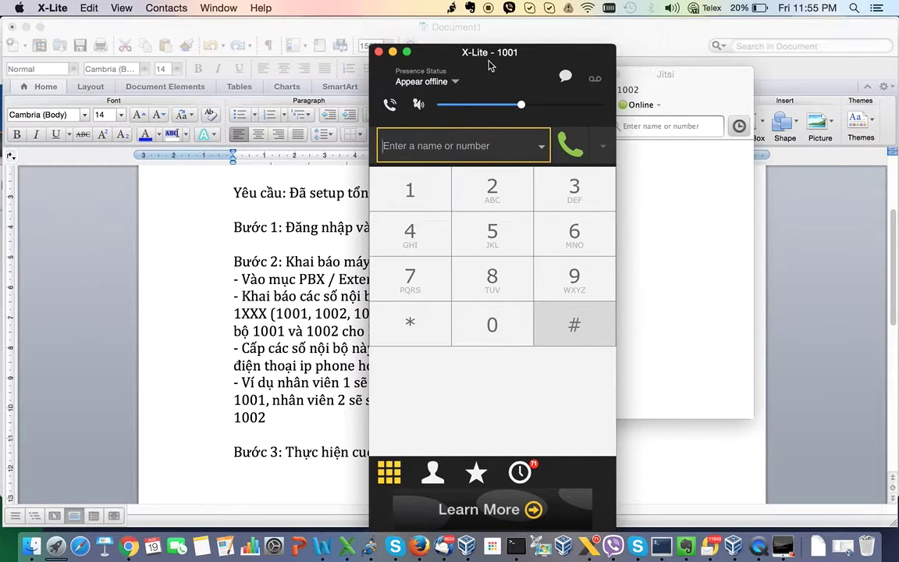
{"action": "left_click_drag", "start_coordinate": [441, 48], "coordinate": [192, 61]}
{"action": "left_click", "coordinate": [644, 127]}
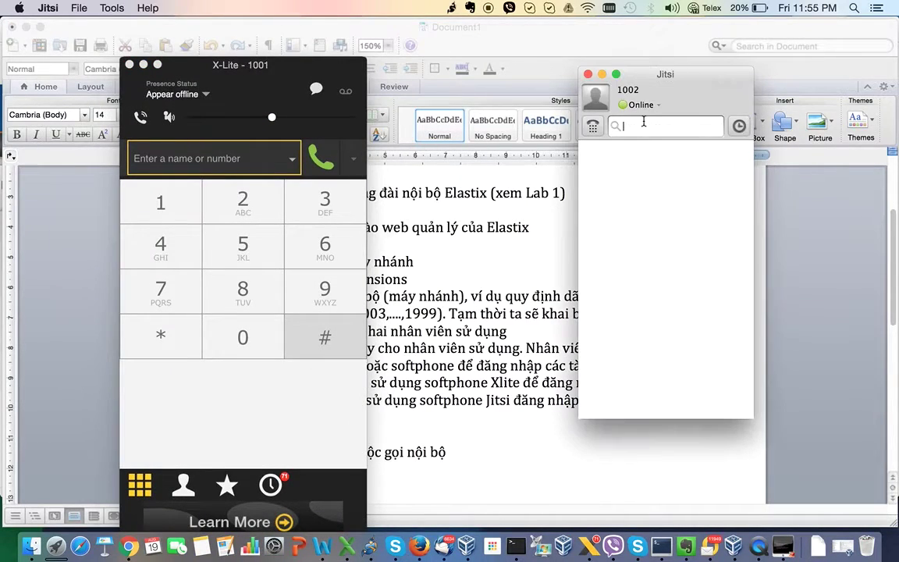
{"action": "type", "text": "1001"}
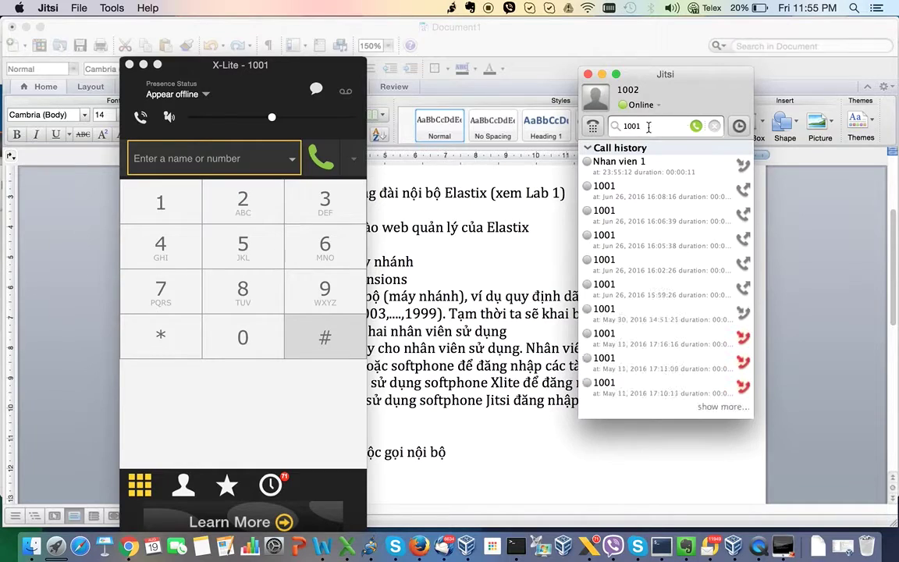
{"action": "left_click", "coordinate": [695, 126]}
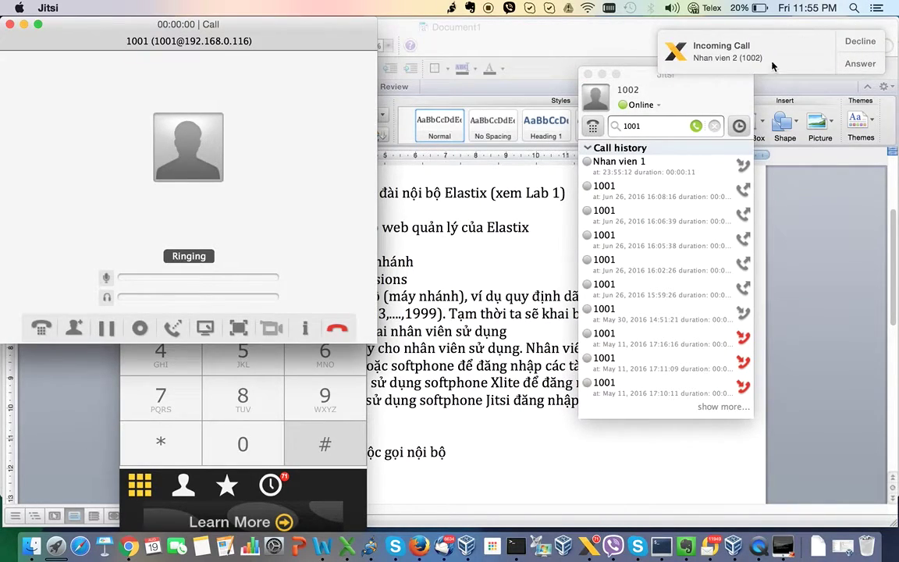
{"action": "left_click", "coordinate": [843, 67]}
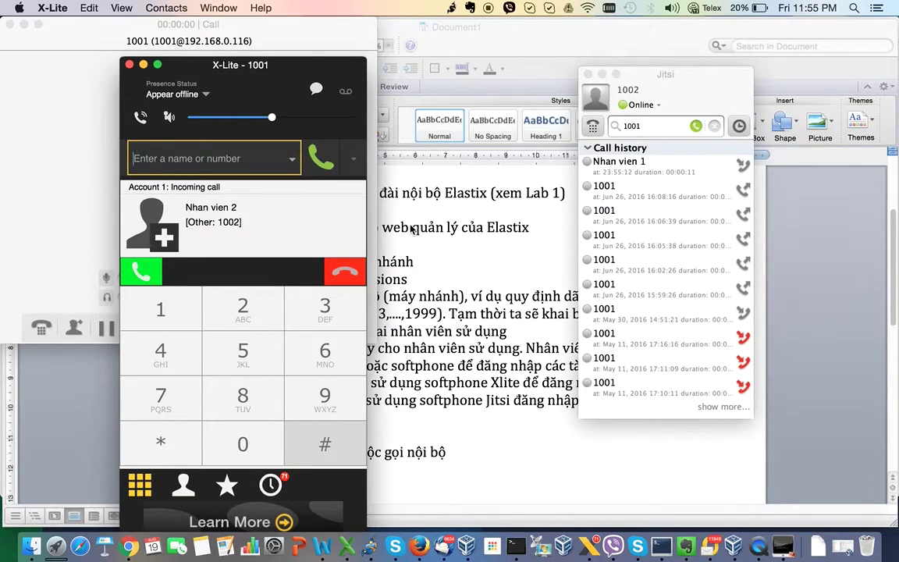
{"action": "left_click_drag", "start_coordinate": [284, 67], "coordinate": [308, 46]}
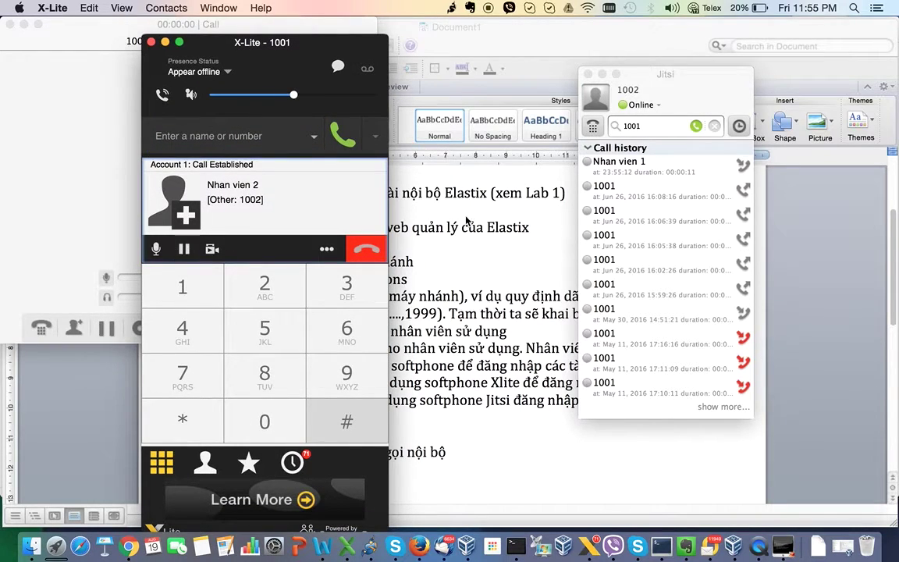